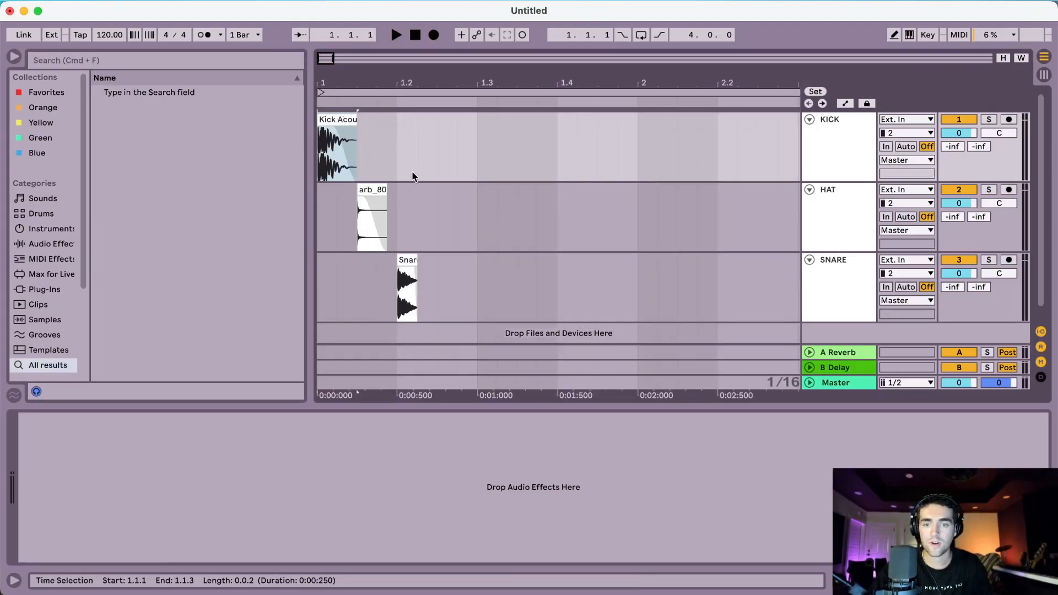
# Paste a second hat hit at 1.2.3 on the HAT track.
pyautogui.click(373, 193)
pyautogui.click(406, 262)
pyautogui.click(438, 206)
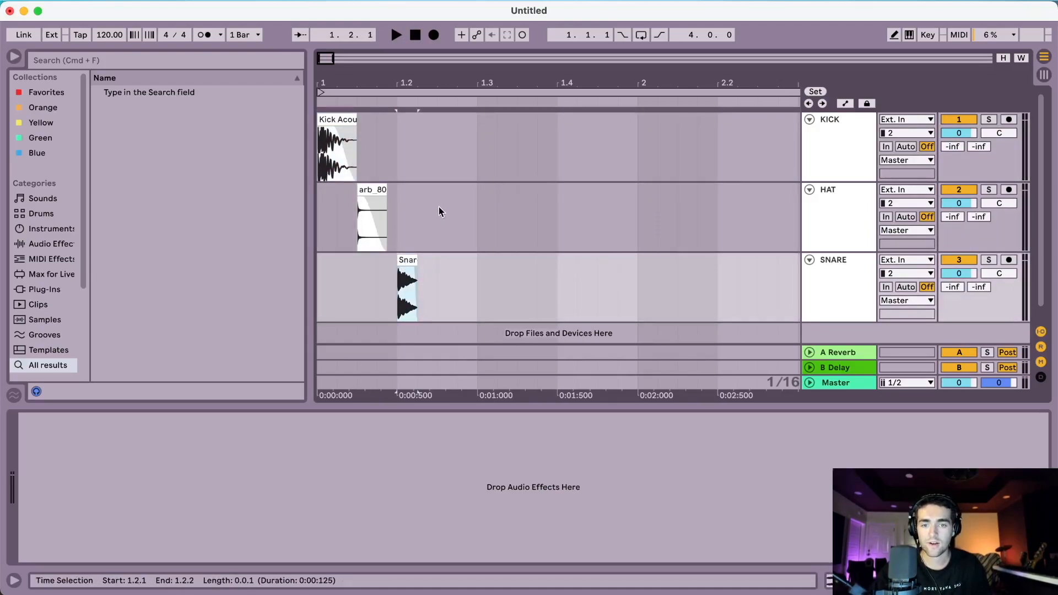
pyautogui.press('super+v')
# Duplicate the two-beat kick, hat and snare pattern repeatedly until it fills bars 1 through 4.
pyautogui.moveTo(471, 165); pyautogui.dragTo(318, 281)
pyautogui.press('super+d')
pyautogui.moveTo(511, 76); pyautogui.dragTo(405, 78)
pyautogui.press('super+d')
pyautogui.press('super+d')
pyautogui.press('super+d')
pyautogui.press('super+d')
pyautogui.press('super+d')
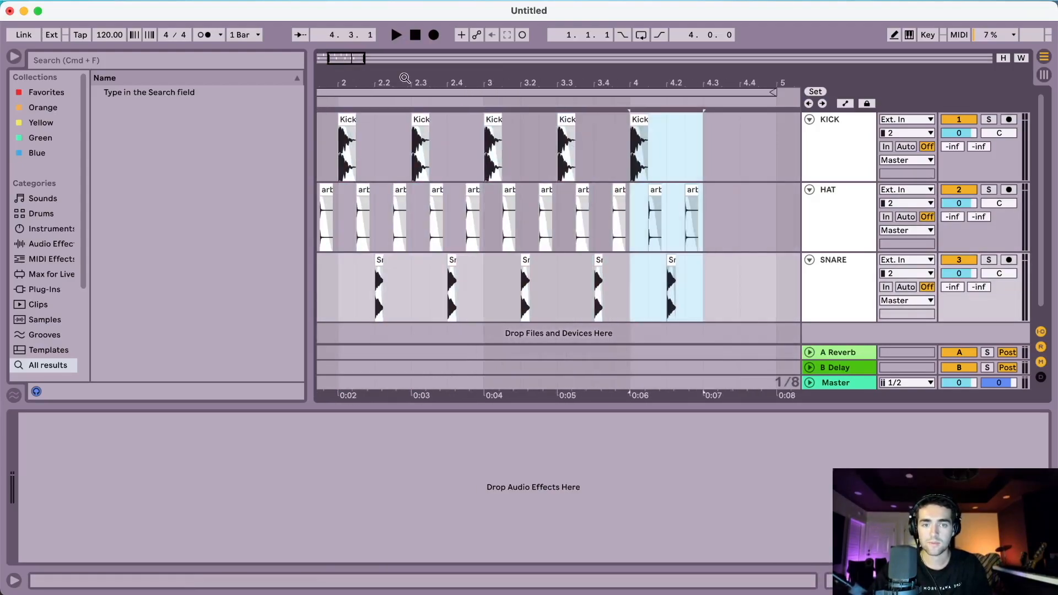
pyautogui.press('super+d')
# Loop the four-bar beat from bar 1 to bar 5 and play it.
pyautogui.rightClick(415, 99)
pyautogui.click(425, 102)
pyautogui.moveTo(417, 80); pyautogui.dragTo(417, 66)
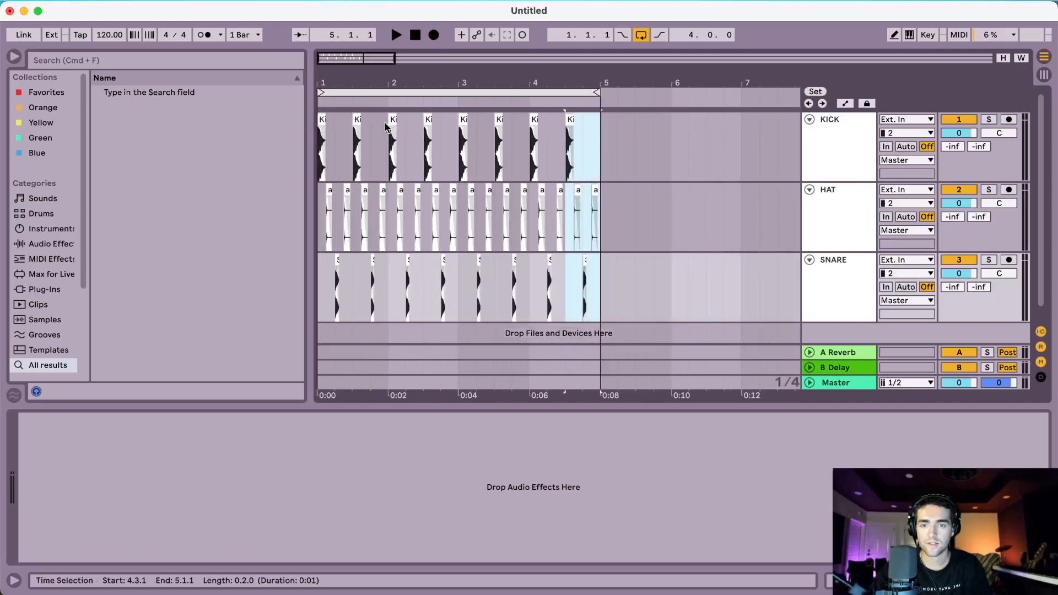
pyautogui.click(377, 92)
pyautogui.press('space')
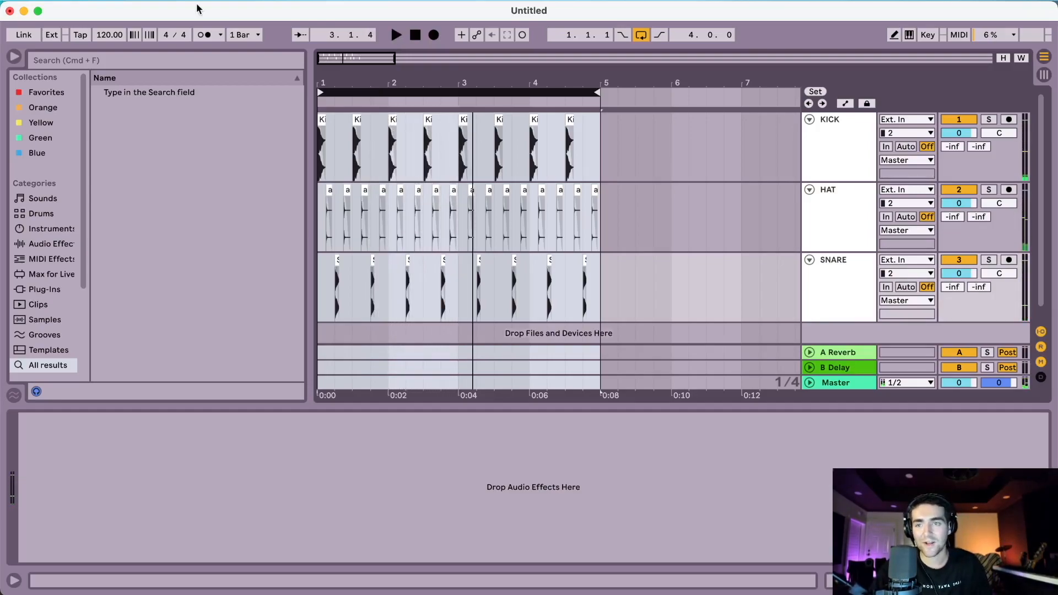
# Set the tempo to 60 BPM and play the looped beat at that speed.
pyautogui.moveTo(103, 35)
pyautogui.mouseDown()
pyautogui.moveTo(103, 53)
pyautogui.moveTo(107, 37)
pyautogui.mouseUp()
pyautogui.write('60')
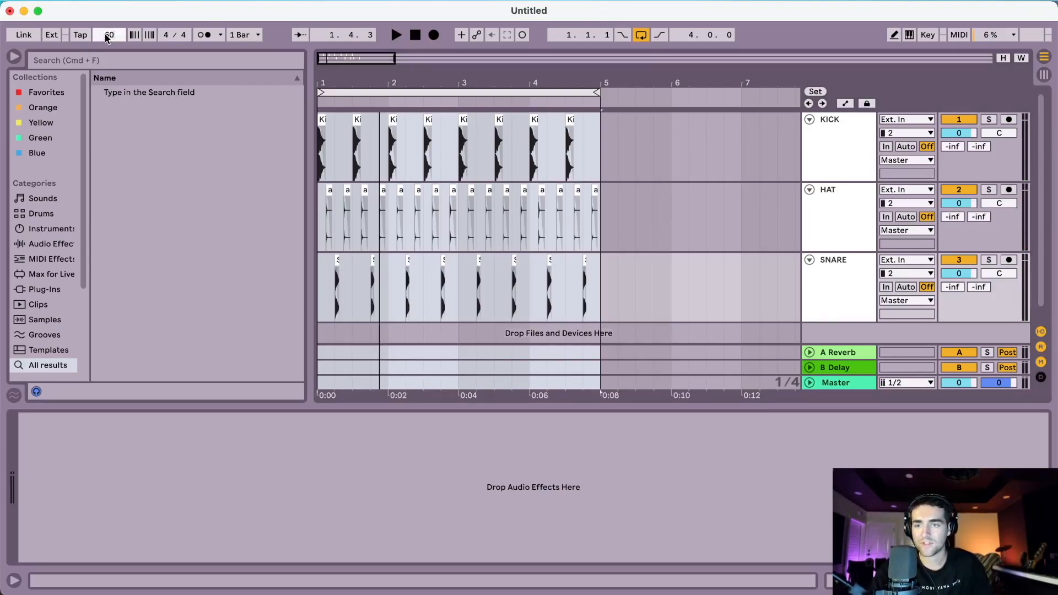
pyautogui.press('Return')
pyautogui.click(348, 91)
pyautogui.press('space')
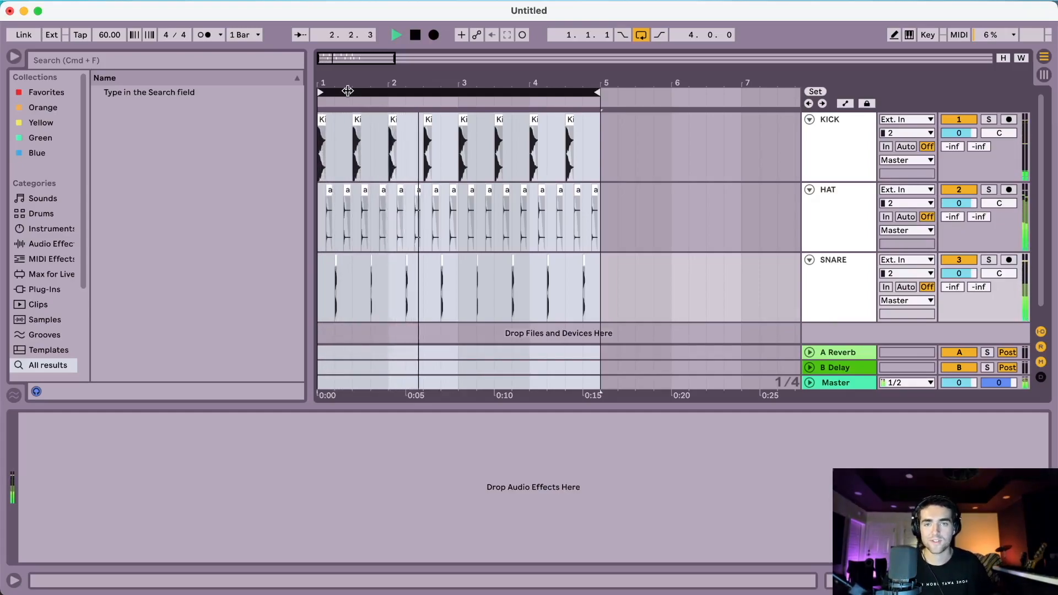
pyautogui.press('space')
pyautogui.click(347, 91)
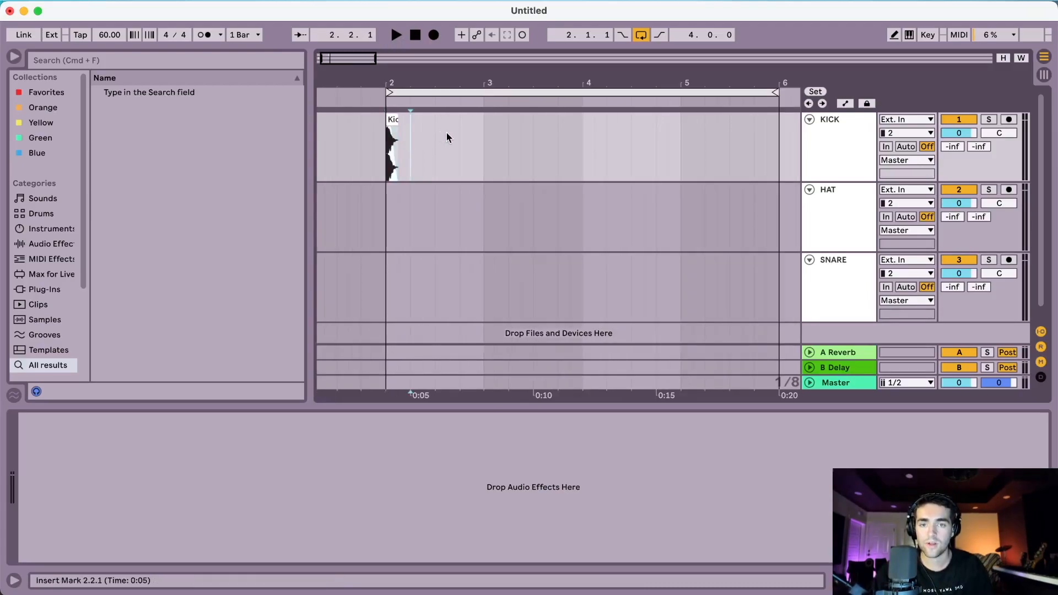
# Duplicate the kick onto every beat of bars 2 through 5 and play the pattern.
pyautogui.press('super+d')
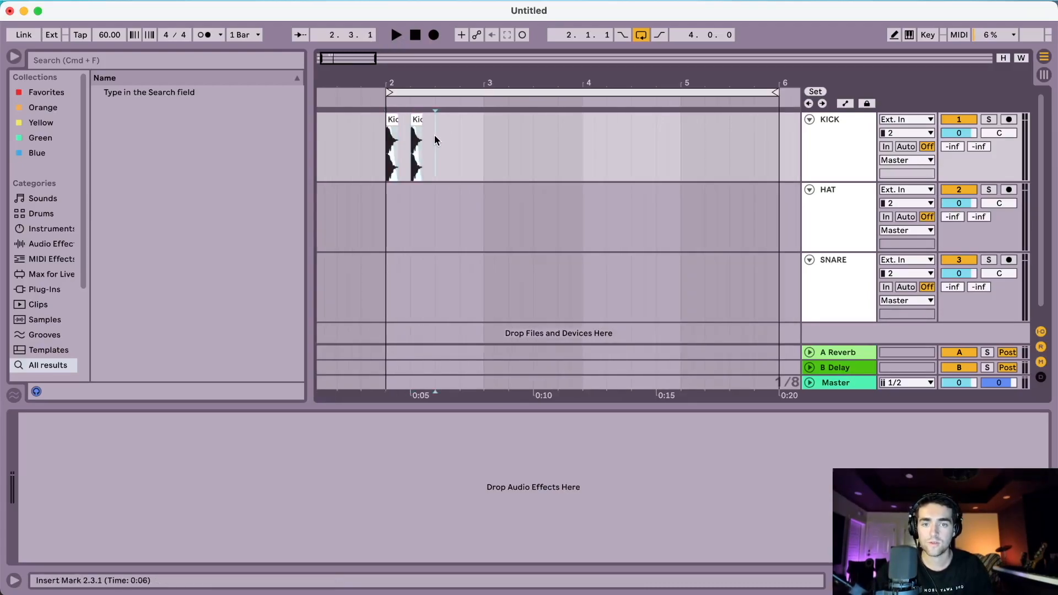
pyautogui.press('super+d')
pyautogui.press('super+d')
pyautogui.moveTo(489, 141); pyautogui.dragTo(385, 145)
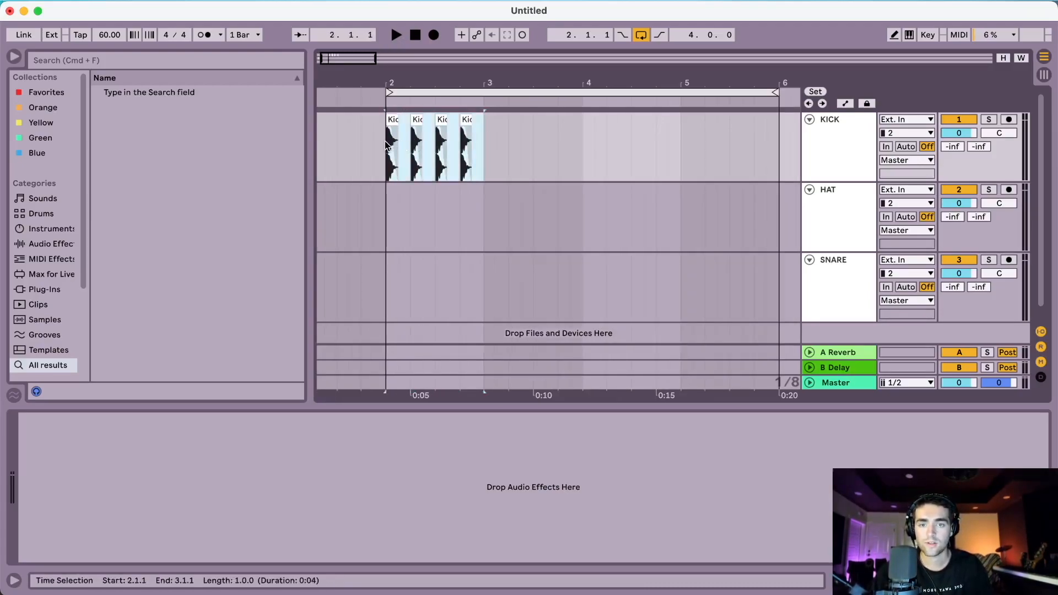
pyautogui.press('super+d')
pyautogui.press('super+d')
pyautogui.press('super+d')
pyautogui.click(384, 148)
pyautogui.press('space')
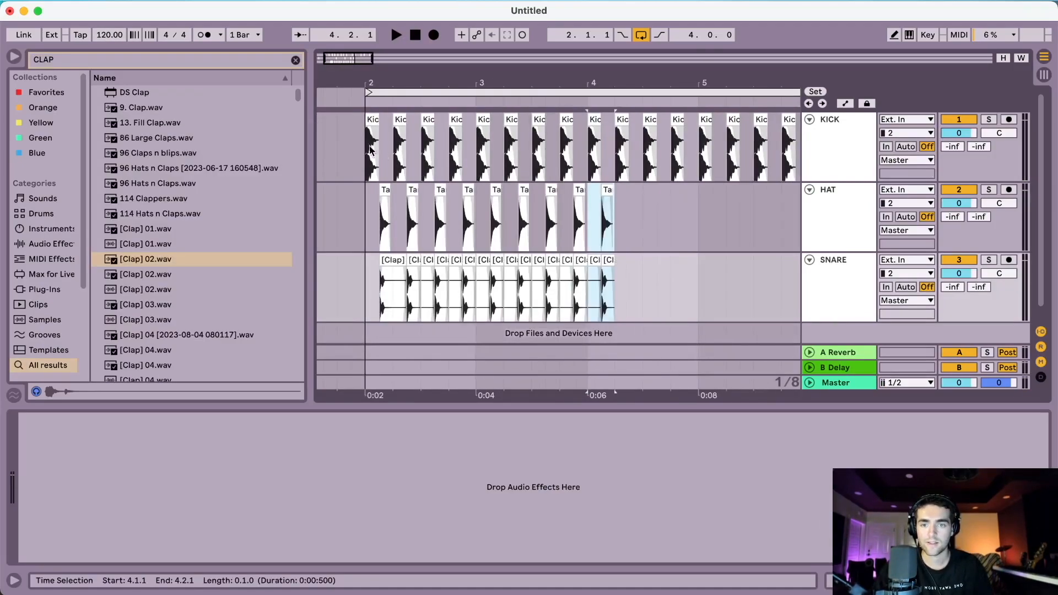
# Play the kick, hat and clap beat from 2.1.1.
pyautogui.click(367, 149)
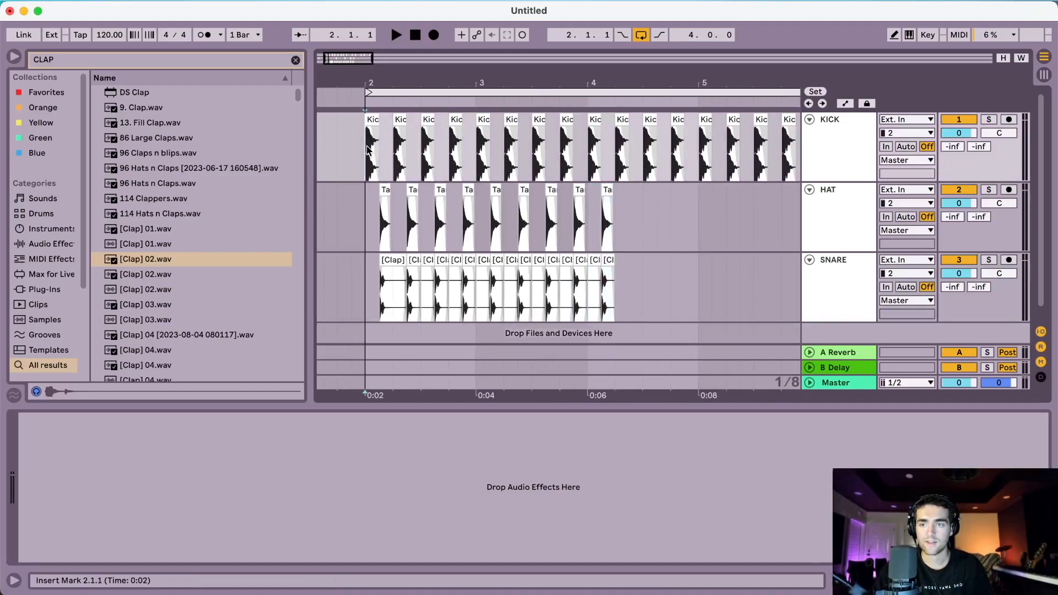
pyautogui.press('space')
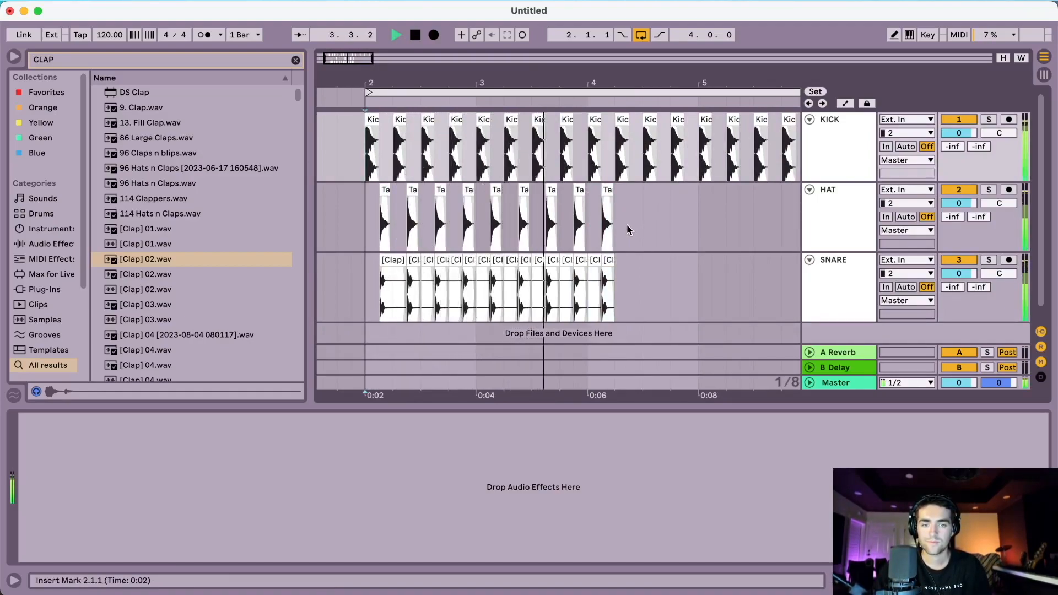
pyautogui.press('space')
# Delete the hat and clap clips from bar 2 onward on the HAT and SNARE tracks.
pyautogui.moveTo(626, 223); pyautogui.dragTo(358, 285)
pyautogui.press('Delete')
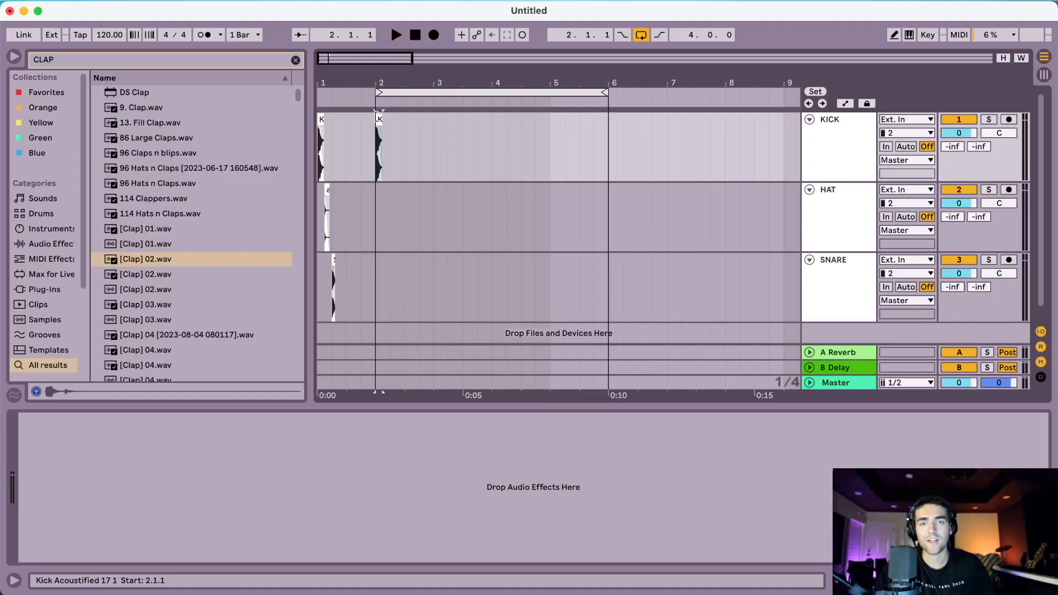
pyautogui.click(374, 148)
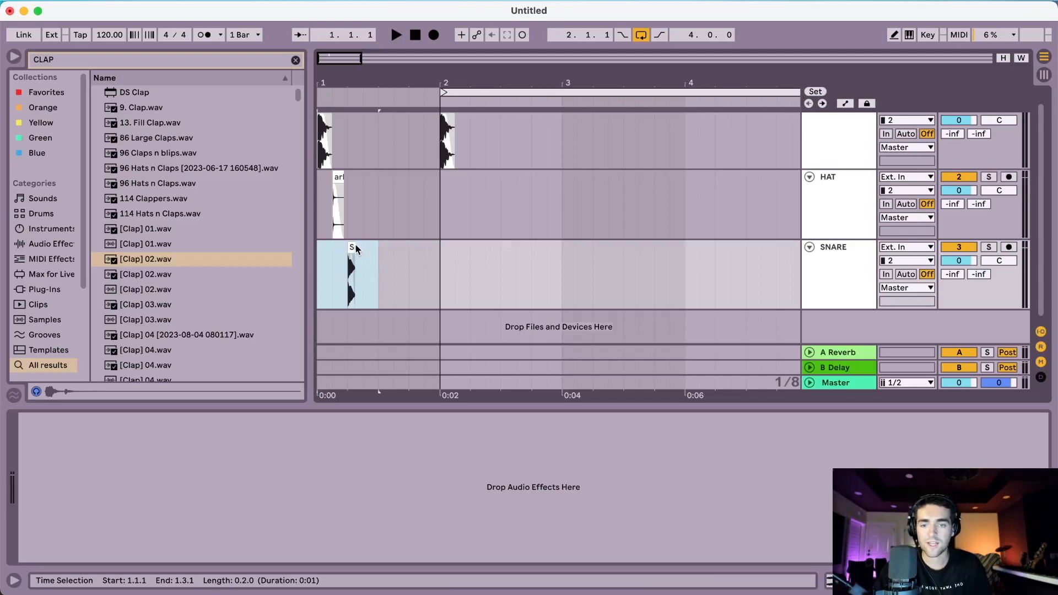
# Copy the snare hit from bar 1 onto beats 2 and 4 of bar 2.
pyautogui.click(354, 246)
pyautogui.click(472, 256)
pyautogui.press('super+v')
# Duplicate bar 2's snare pattern through bar 5 and delete the surplus copy in bar 6.
pyautogui.moveTo(446, 258); pyautogui.dragTo(556, 266)
pyautogui.press('super+d')
pyautogui.press('super+d')
pyautogui.press('super+d')
pyautogui.press('super+d')
pyautogui.press('super+d')
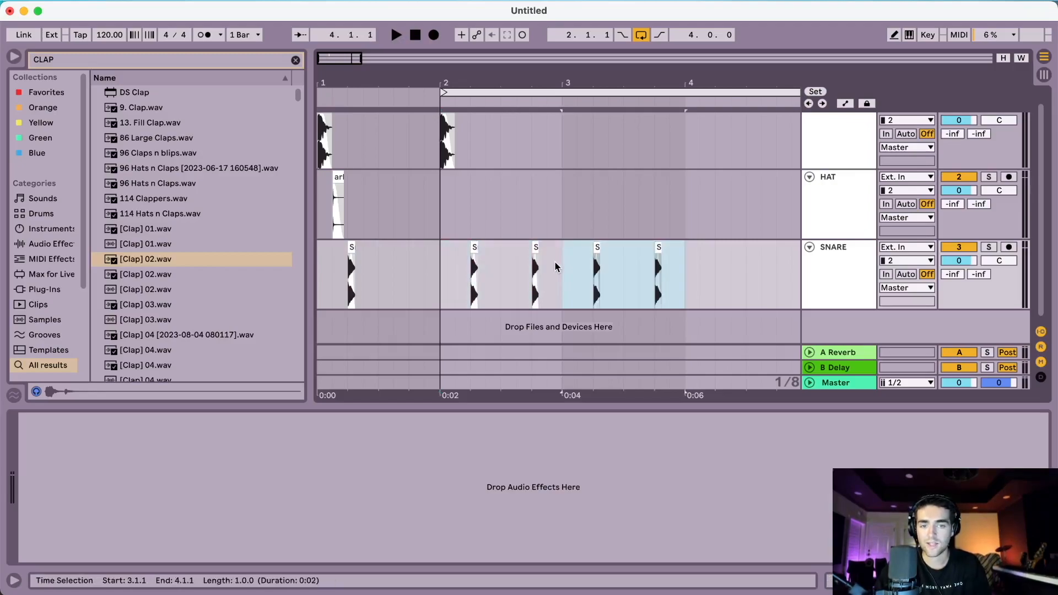
pyautogui.press('Delete')
# Paste a second kick into bar 2, place it at 2.3.3 and play the pattern.
pyautogui.hscroll(-10, 555, 266)
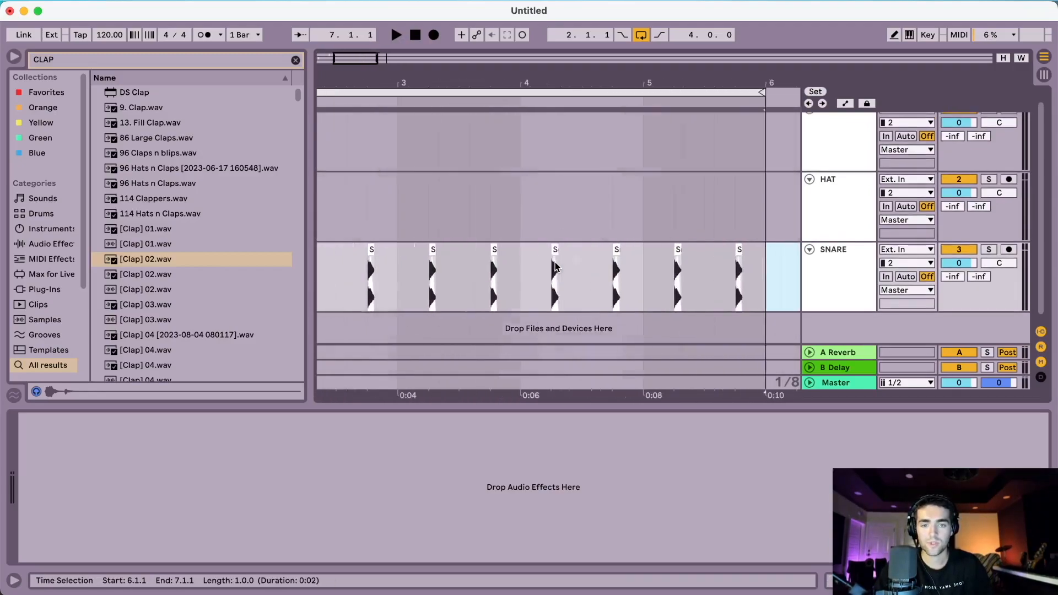
pyautogui.scroll(1, 426, 119)
pyautogui.click(426, 119)
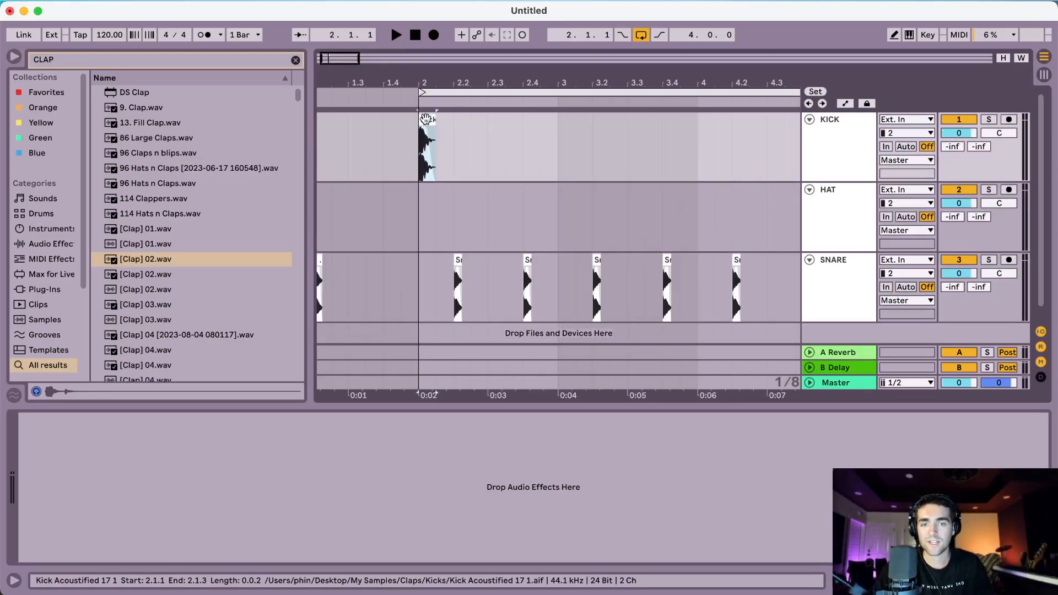
pyautogui.click(490, 135)
pyautogui.press('super+v')
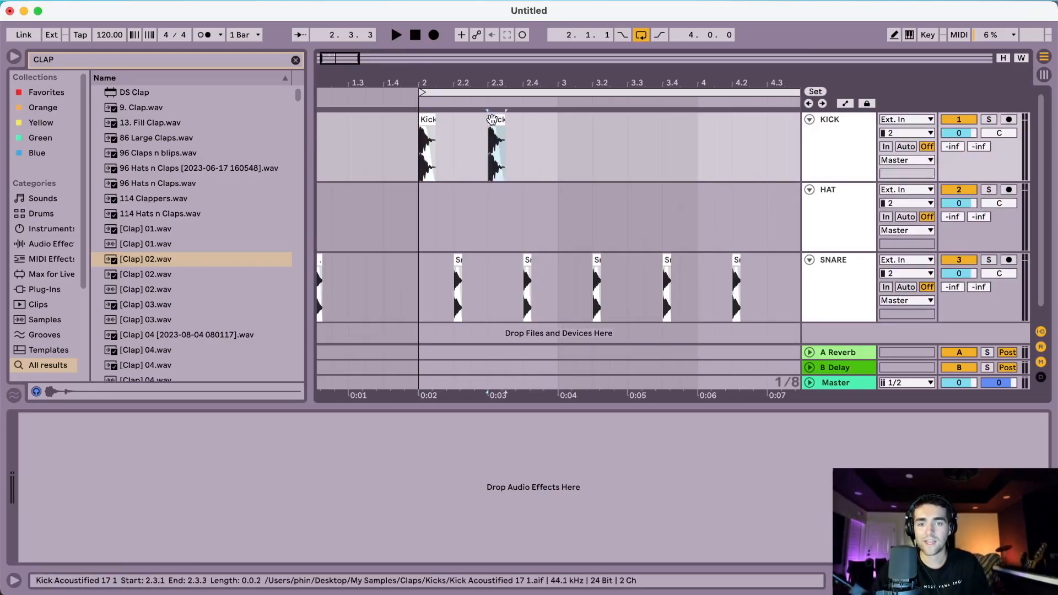
pyautogui.moveTo(493, 120); pyautogui.dragTo(419, 140)
pyautogui.click(422, 117)
pyautogui.press('space')
# Duplicate bar 2's kick pattern into bars 3, 4 and 5.
pyautogui.press('super+d')
pyautogui.press('super+d')
pyautogui.press('super+d')
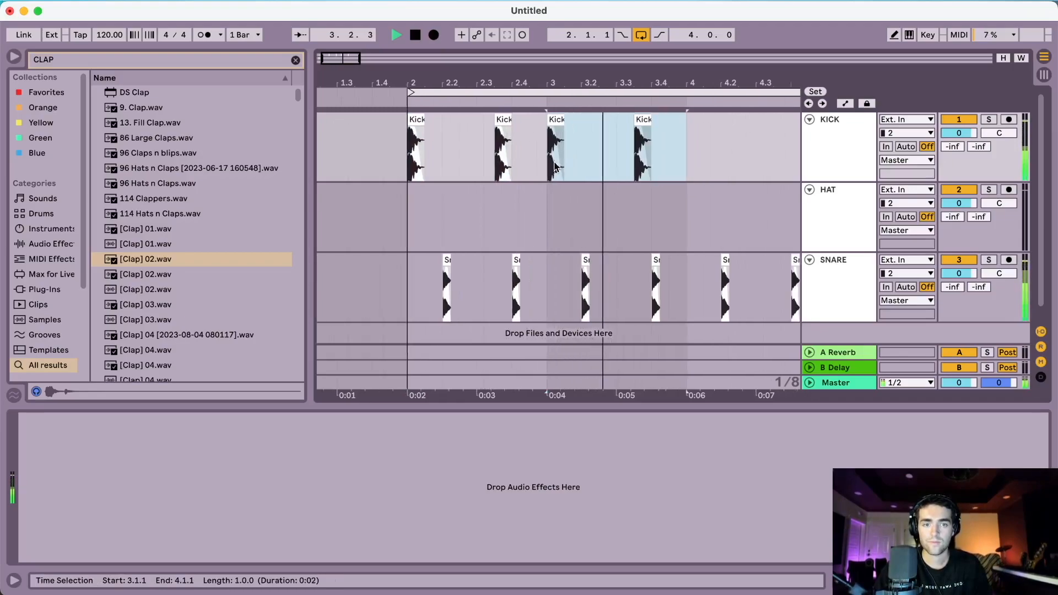
pyautogui.hscroll(-4, 555, 167)
pyautogui.moveTo(542, 66); pyautogui.dragTo(537, 45)
# Play the kick and snare pattern from 2.1.1 across the looped bars.
pyautogui.click(418, 119)
pyautogui.moveTo(484, 76); pyautogui.dragTo(481, 107)
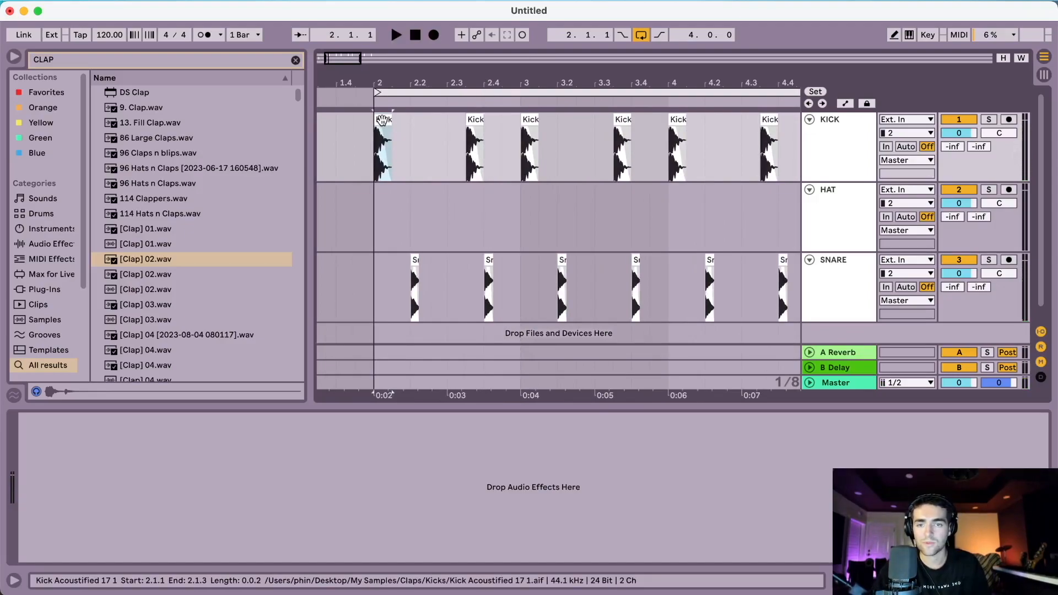
pyautogui.press('space')
pyautogui.doubleClick(584, 92)
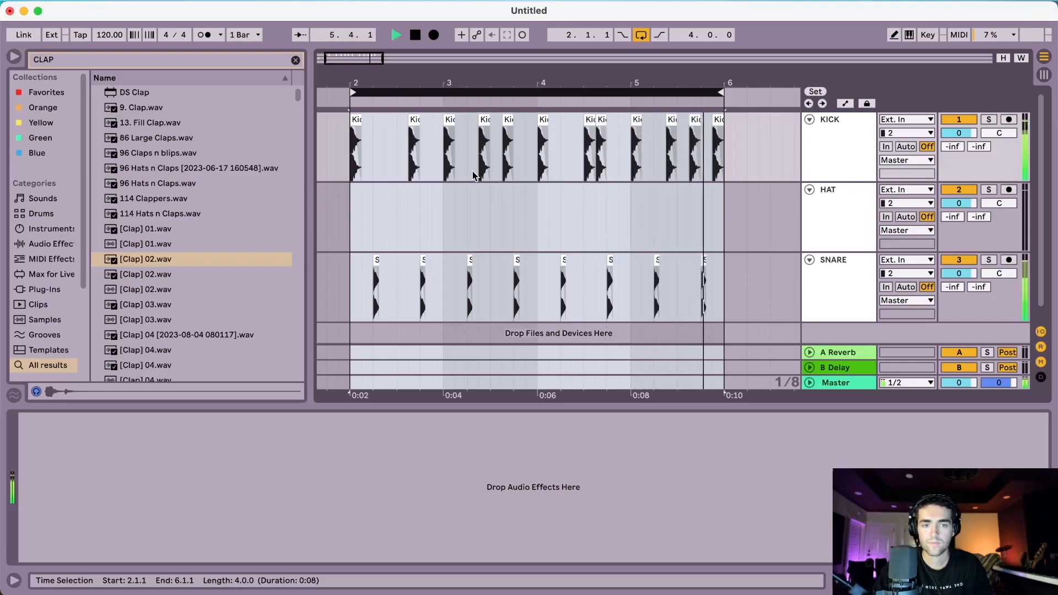
pyautogui.press('space')
# Copy the hat hit to 2.1.1 and duplicate it onto every beat of bar 2.
pyautogui.hscroll(-3, 472, 175)
pyautogui.click(331, 189)
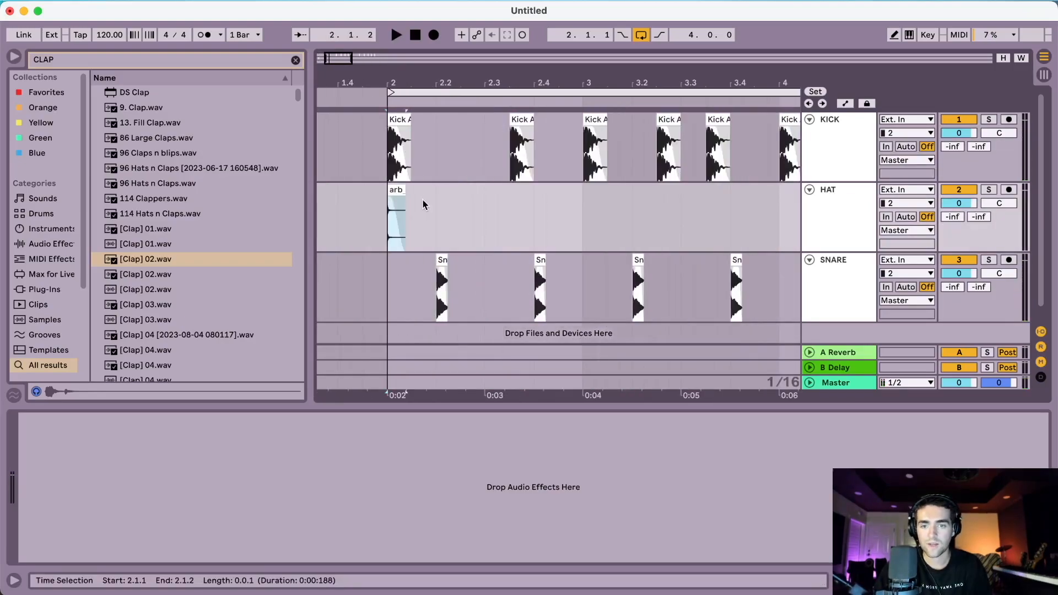
pyautogui.press('super+d')
pyautogui.press('super+d')
pyautogui.press('super+d')
# Duplicate bar 2's quarter-note hats through bar 5 and play the beat from 2.1.1.
pyautogui.moveTo(578, 207); pyautogui.dragTo(392, 210)
pyautogui.press('super+d')
pyautogui.press('super+d')
pyautogui.press('super+d')
pyautogui.hscroll(-5, 430, 183)
pyautogui.click(369, 187)
pyautogui.press('space')
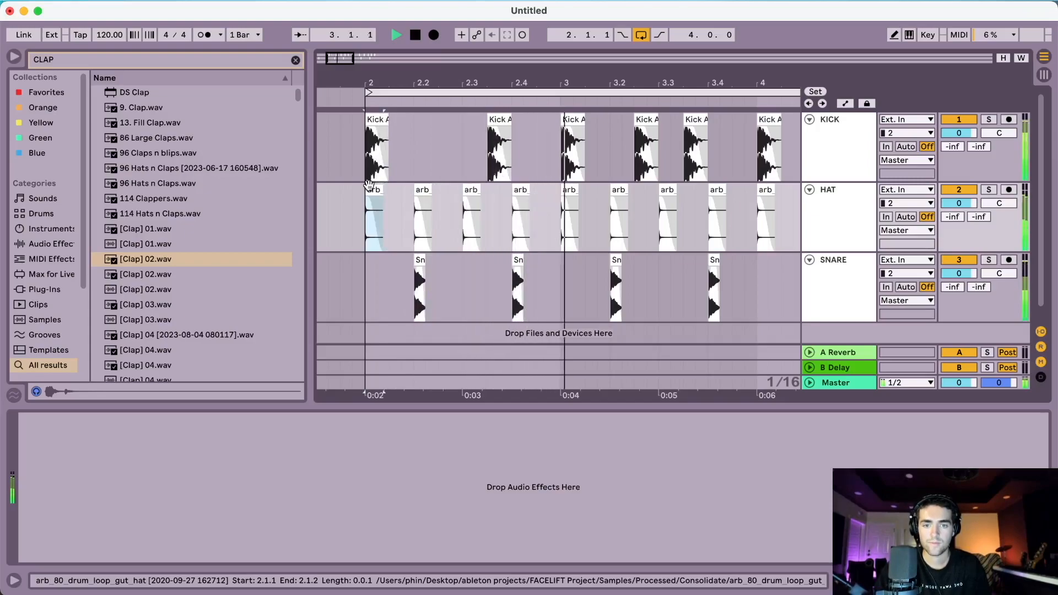
pyautogui.press('space')
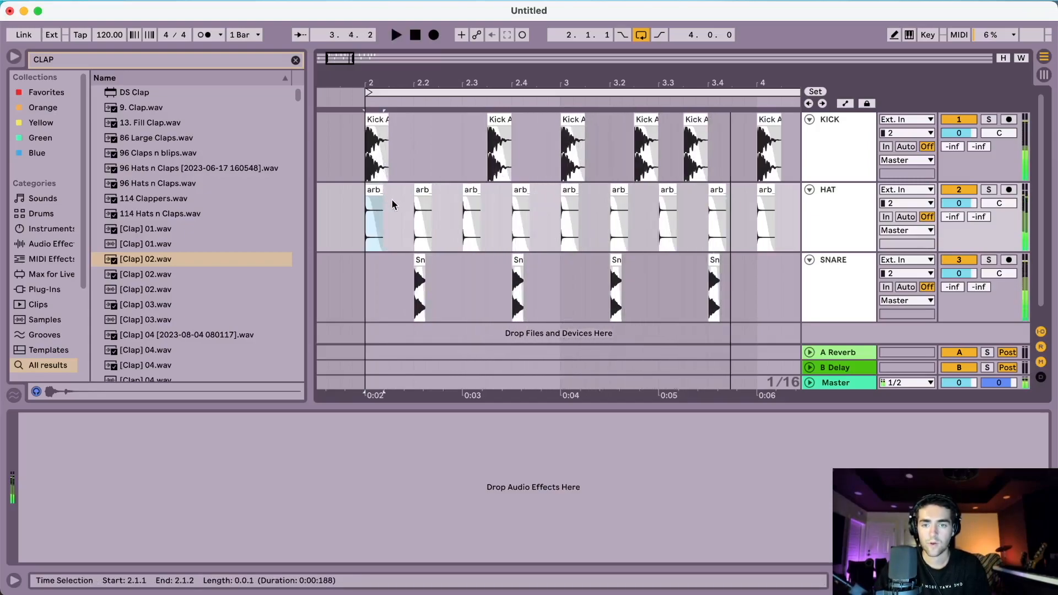
# Add off-beat hats between the existing ones so bar 2 has a hat on every eighth note.
pyautogui.click(393, 203)
pyautogui.press('super+v')
pyautogui.moveTo(412, 206); pyautogui.dragTo(563, 221)
pyautogui.press('super+d')
pyautogui.press('super+d')
pyautogui.press('super+d')
# Play the beat while duplicating bar 2's eighth-note hats into bars 3, 4 and 5.
pyautogui.press('space')
pyautogui.press('super+d')
pyautogui.press('super+d')
pyautogui.press('super+d')
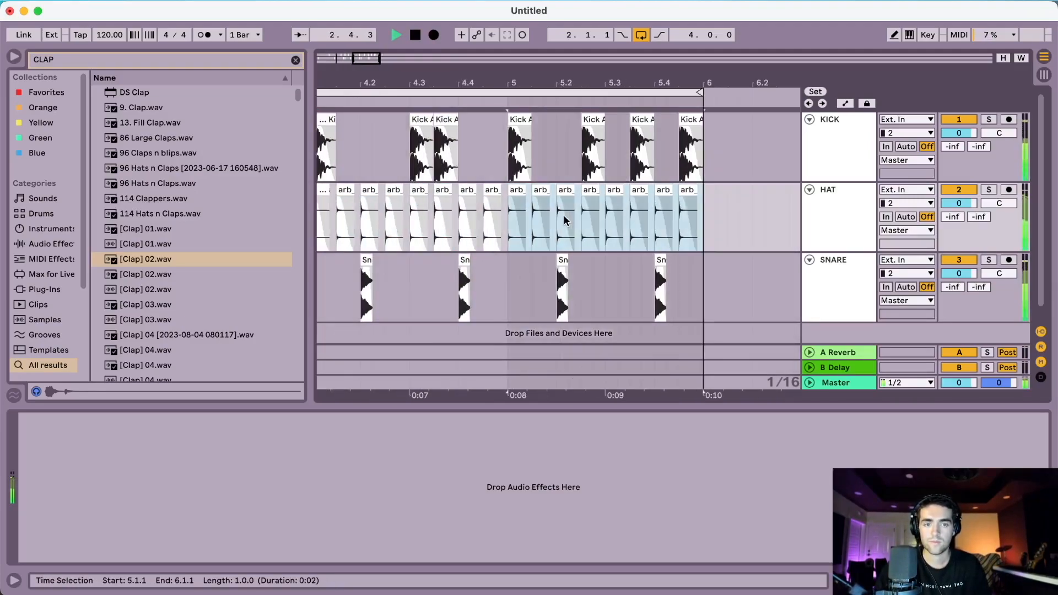
# Set the project tempo to 150 BPM.
pyautogui.hscroll(-4, 563, 220)
pyautogui.moveTo(544, 75); pyautogui.dragTo(543, 38)
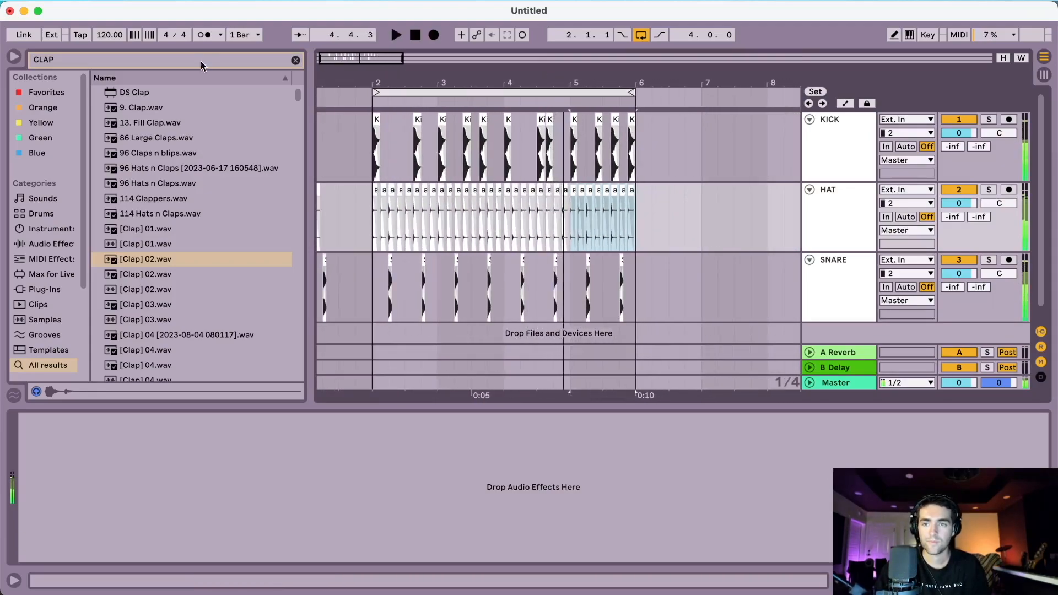
pyautogui.moveTo(103, 40); pyautogui.dragTo(103, 23)
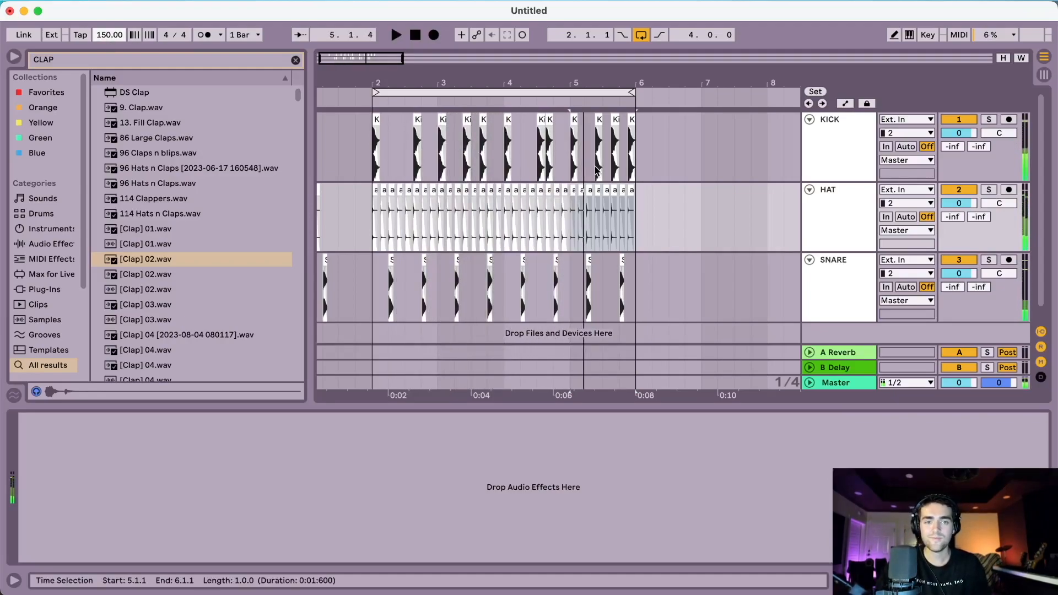
# Delete the kick, hat and snare clips from bars 2 through 5.
pyautogui.moveTo(636, 160); pyautogui.dragTo(374, 334)
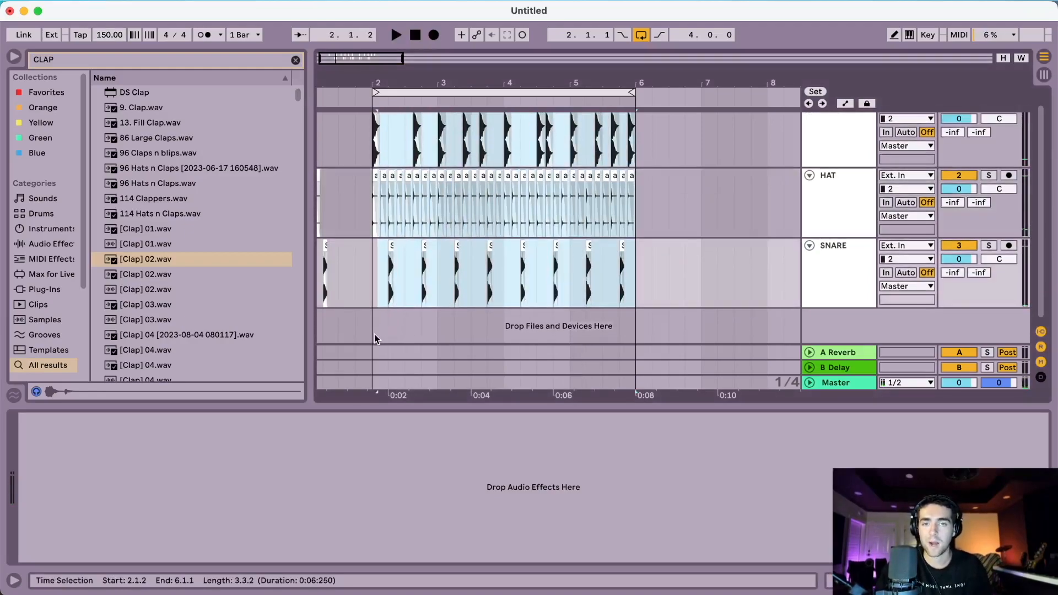
pyautogui.press('Delete')
pyautogui.hscroll(-2, 374, 331)
# Set the project tempo to 85 BPM.
pyautogui.click(382, 154)
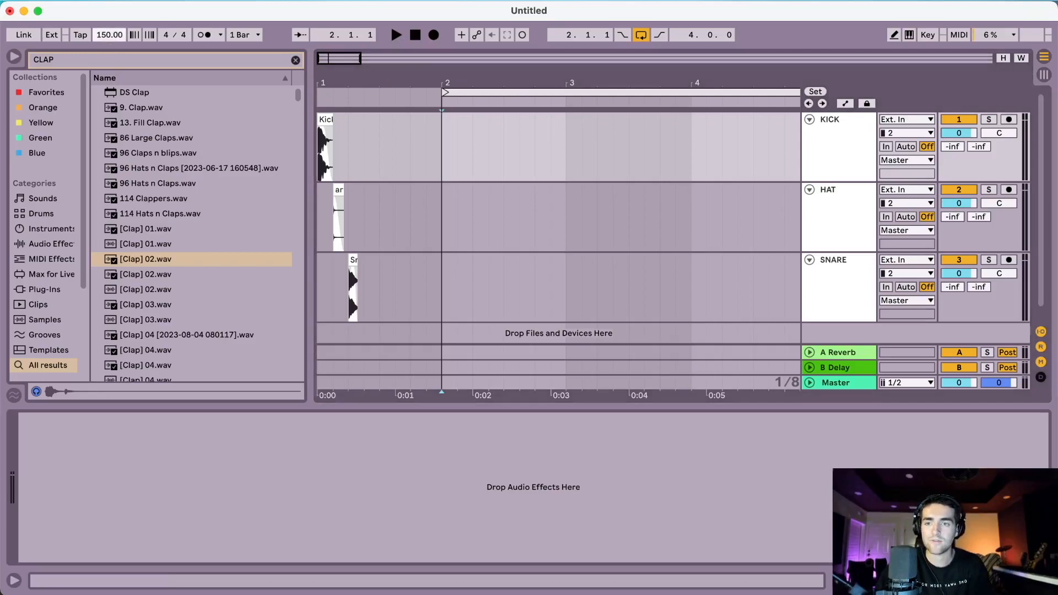
pyautogui.write('5')
pyautogui.press('Return')
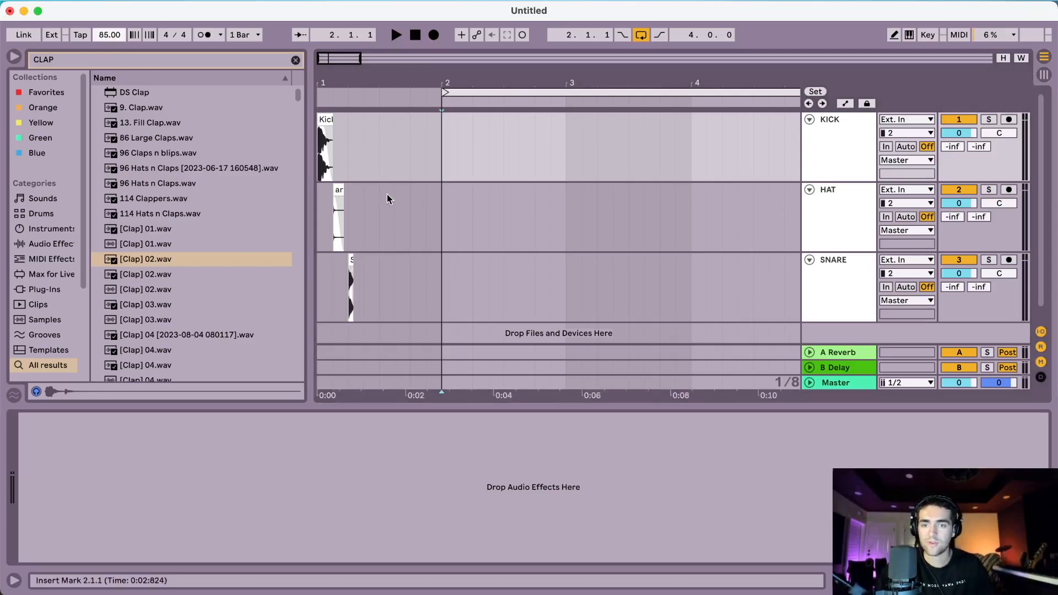
# Paste snare hits on beats 2 and 4 of bar 2 and select the pattern for duplication.
pyautogui.click(473, 271)
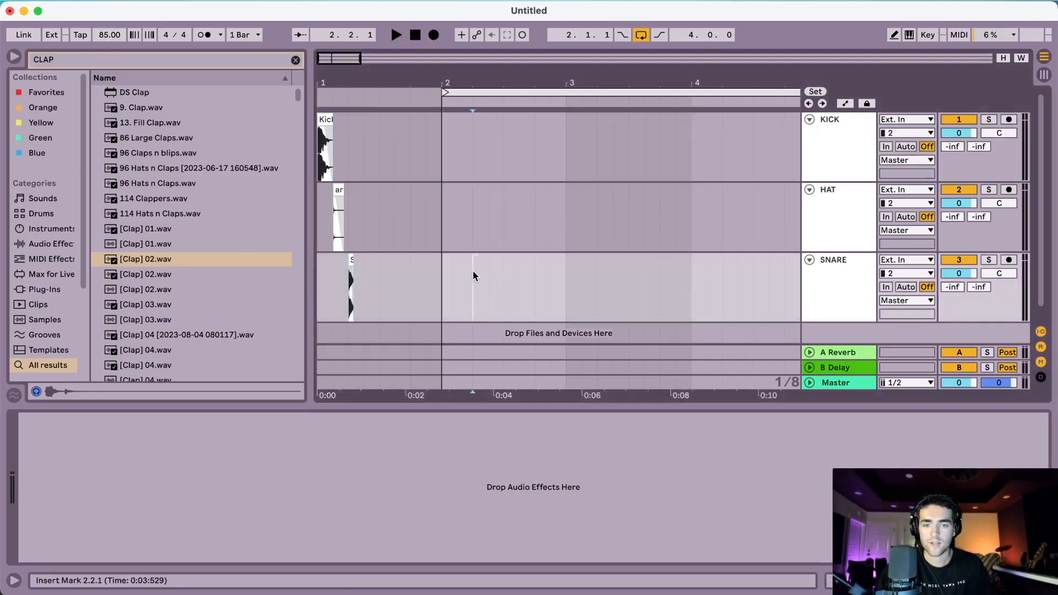
pyautogui.press('super+v')
pyautogui.click(529, 272)
pyautogui.press('super+v')
pyautogui.moveTo(565, 277); pyautogui.dragTo(504, 277)
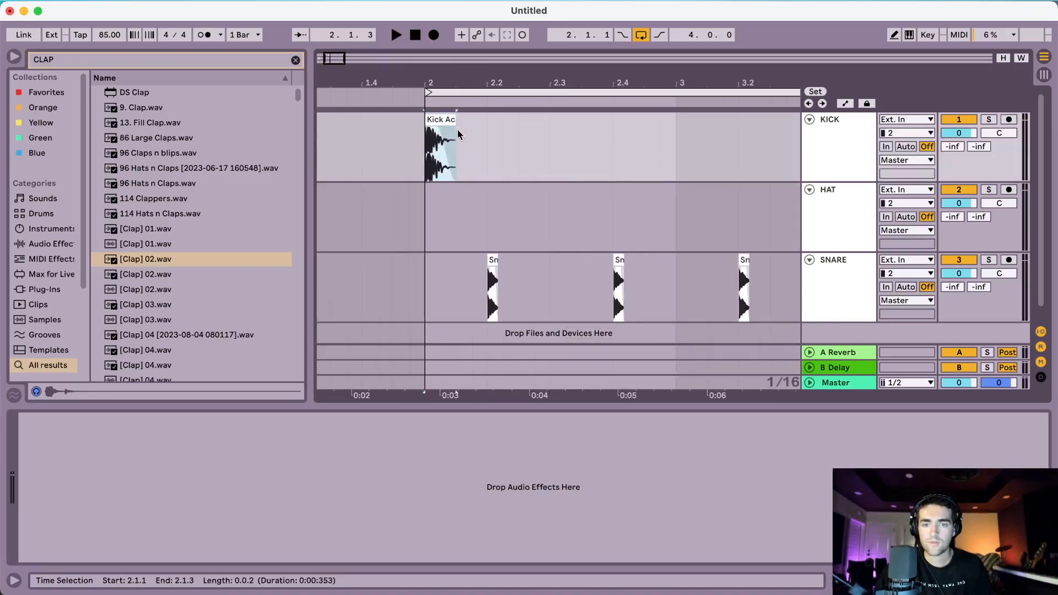
# Paste a second kick at 2.1.3 right after the first one and play the result.
pyautogui.click(457, 129)
pyautogui.press('super+v')
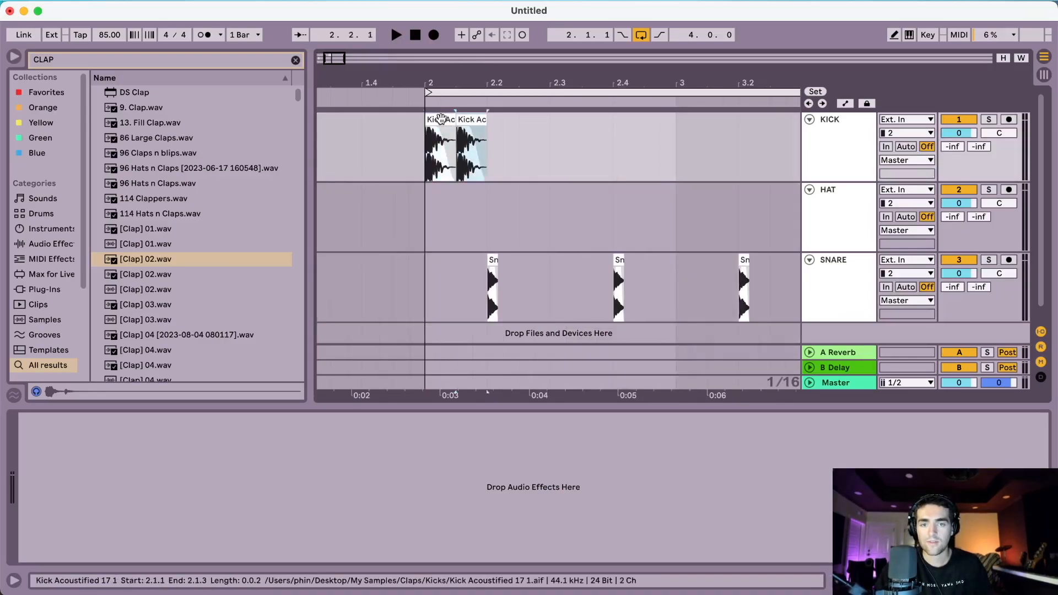
pyautogui.click(473, 119)
pyautogui.click(443, 119)
pyautogui.press('space')
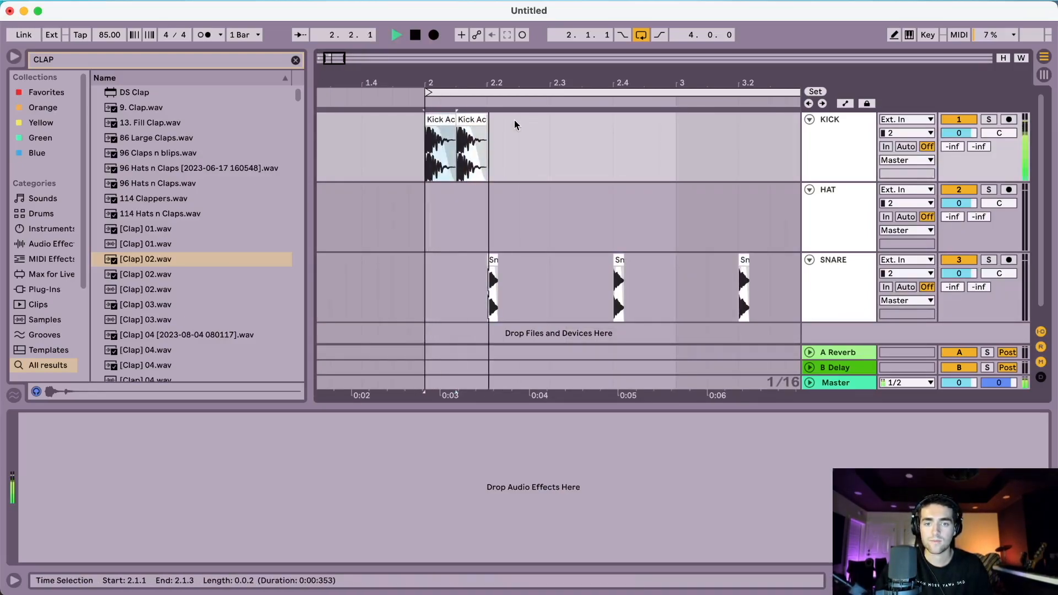
pyautogui.press('space')
# Duplicate the two-beat double-kick pattern starting at 2.1.1 repeatedly through the end of bar 5.
pyautogui.moveTo(543, 135); pyautogui.dragTo(435, 135)
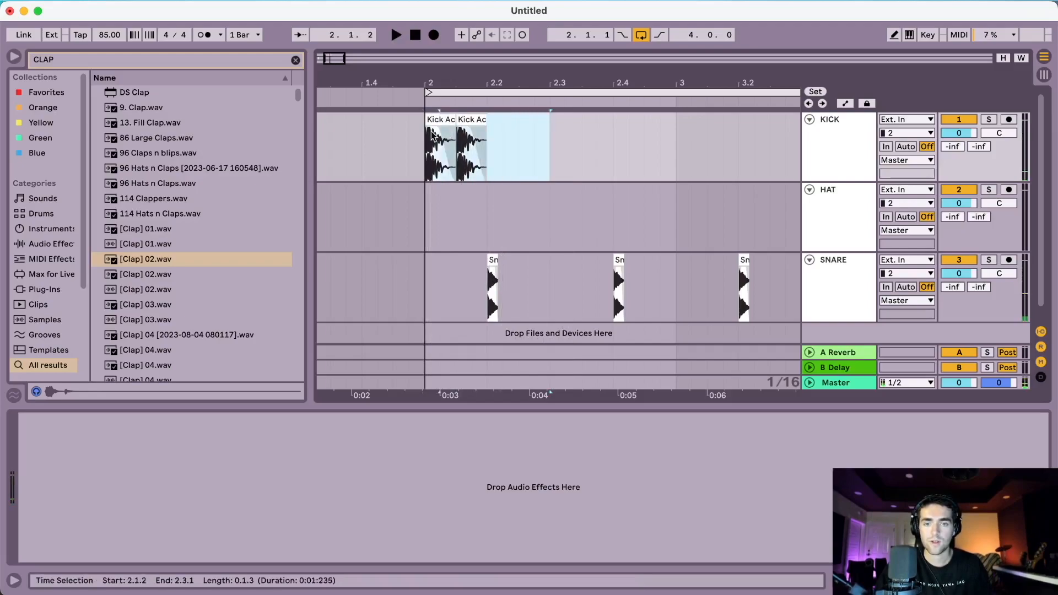
pyautogui.press('super+d')
pyautogui.press('super+d')
pyautogui.press('super+d')
pyautogui.press('super+d')
pyautogui.press('super+d')
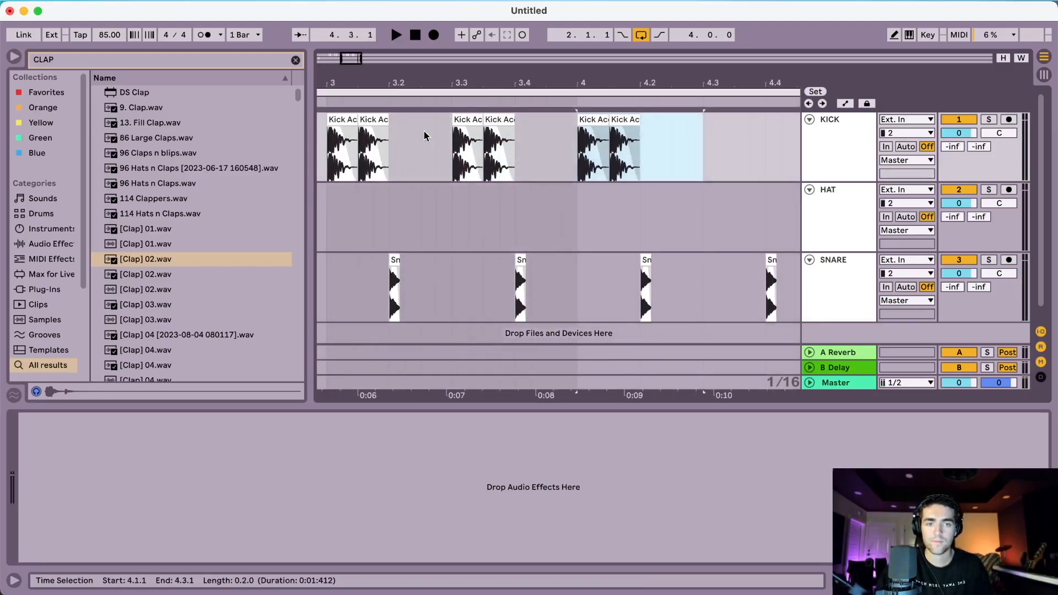
pyautogui.press('super+d')
pyautogui.press('super+d')
pyautogui.hscroll(-12, 424, 136)
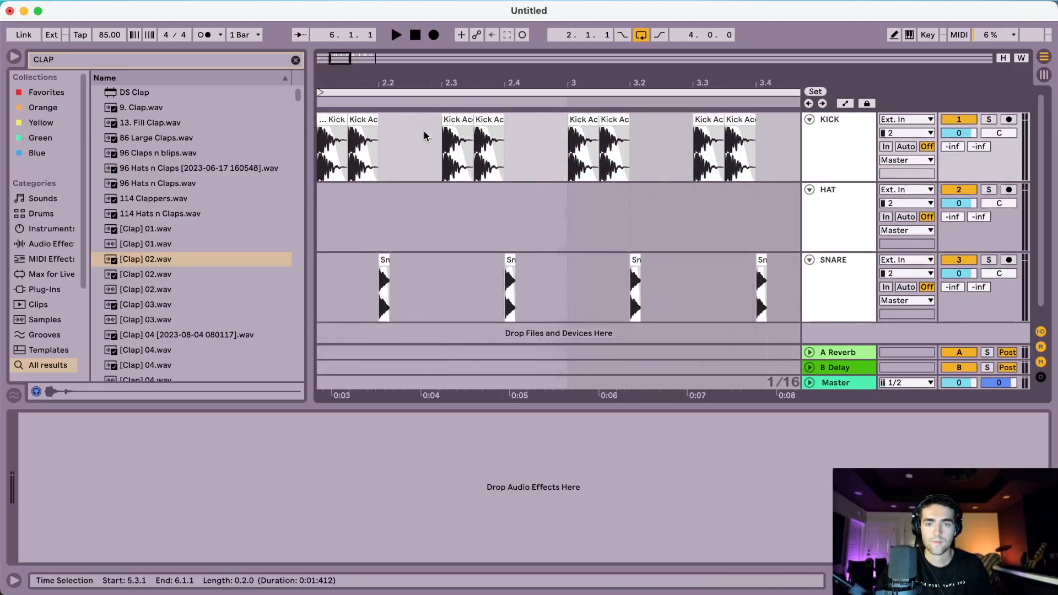
# Paste an extra kick at 2.2.4 as a pickup before beat 3 and play the pattern.
pyautogui.click(559, 143)
pyautogui.press('super+v')
pyautogui.click(466, 119)
pyautogui.press('space')
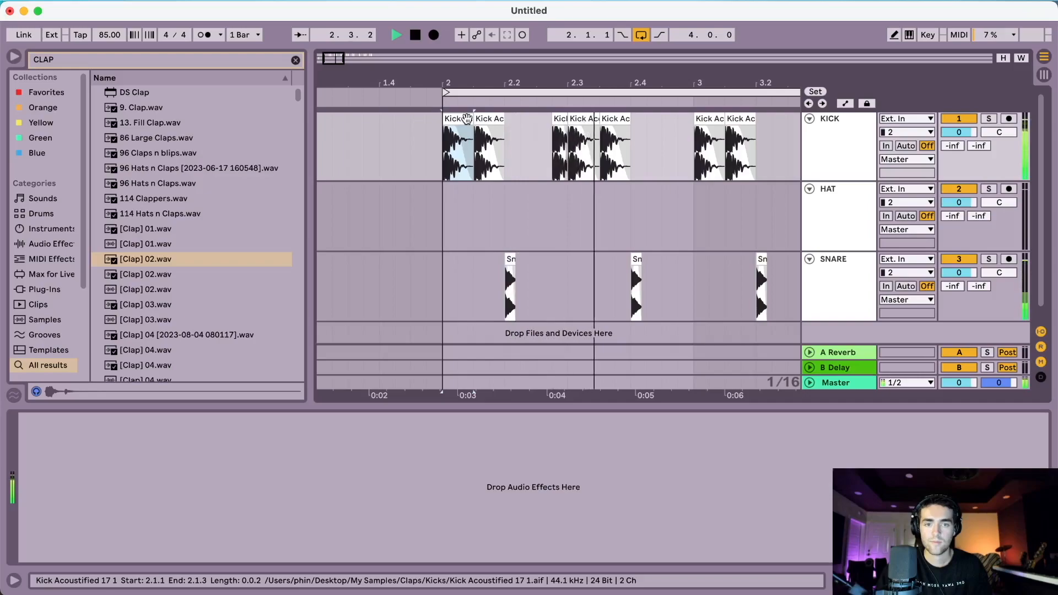
# Nudge the pickup kick at 2.2.4 slightly later so it sits directly against the kick on 2.3.
pyautogui.press('space')
pyautogui.press('+')
pyautogui.moveTo(563, 83); pyautogui.dragTo(563, 119)
pyautogui.moveTo(524, 160); pyautogui.dragTo(577, 162)
pyautogui.click(538, 121)
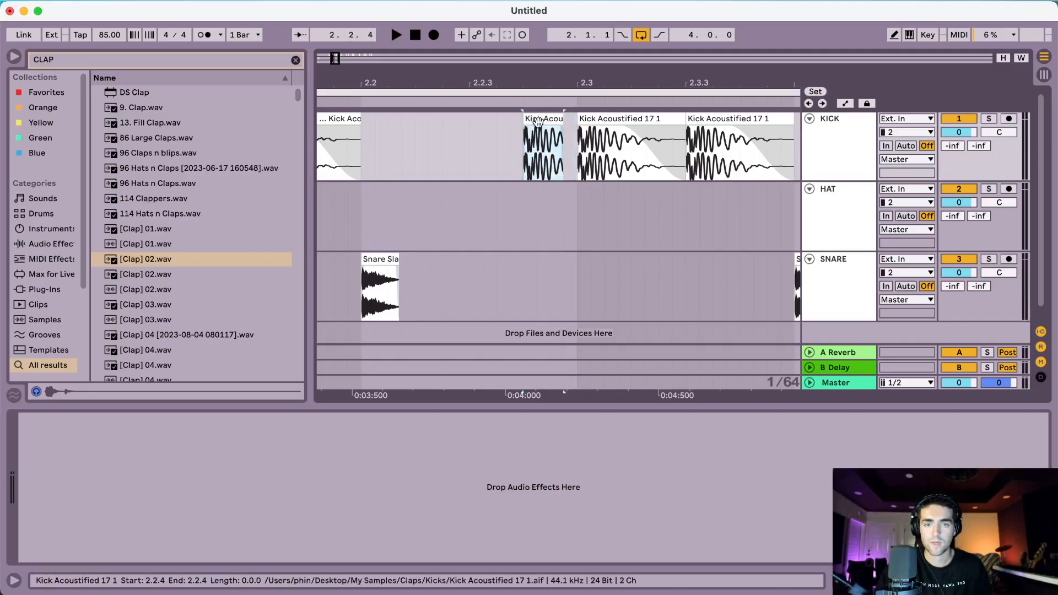
pyautogui.moveTo(538, 121); pyautogui.dragTo(552, 121)
# Play the pattern from bar 2 and lower the pickup kick's gain to -4.96 dB.
pyautogui.moveTo(514, 80); pyautogui.dragTo(515, 66)
pyautogui.click(414, 117)
pyautogui.press('space')
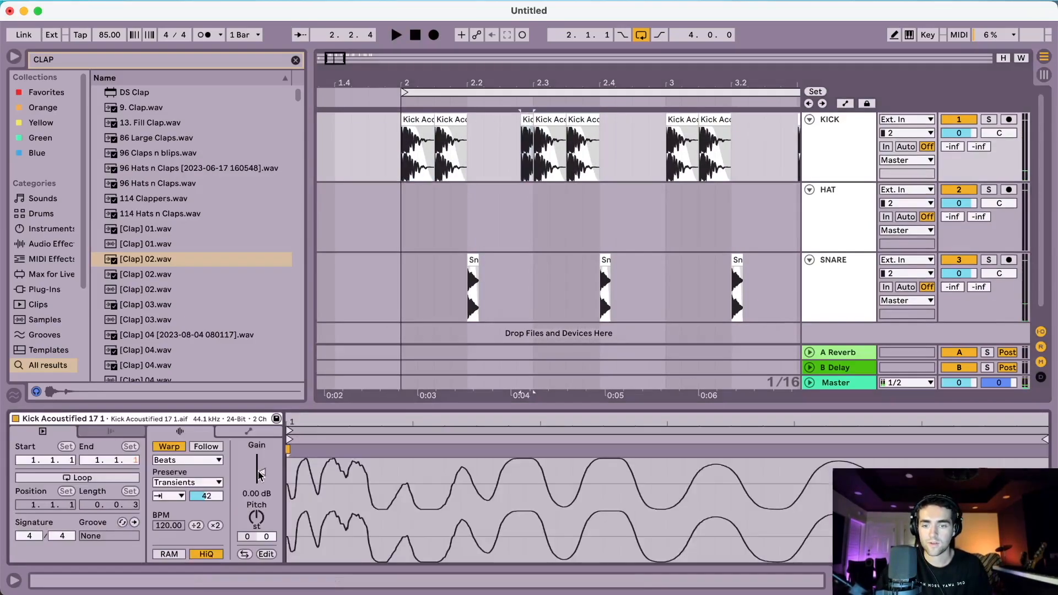
pyautogui.moveTo(261, 470); pyautogui.dragTo(261, 474)
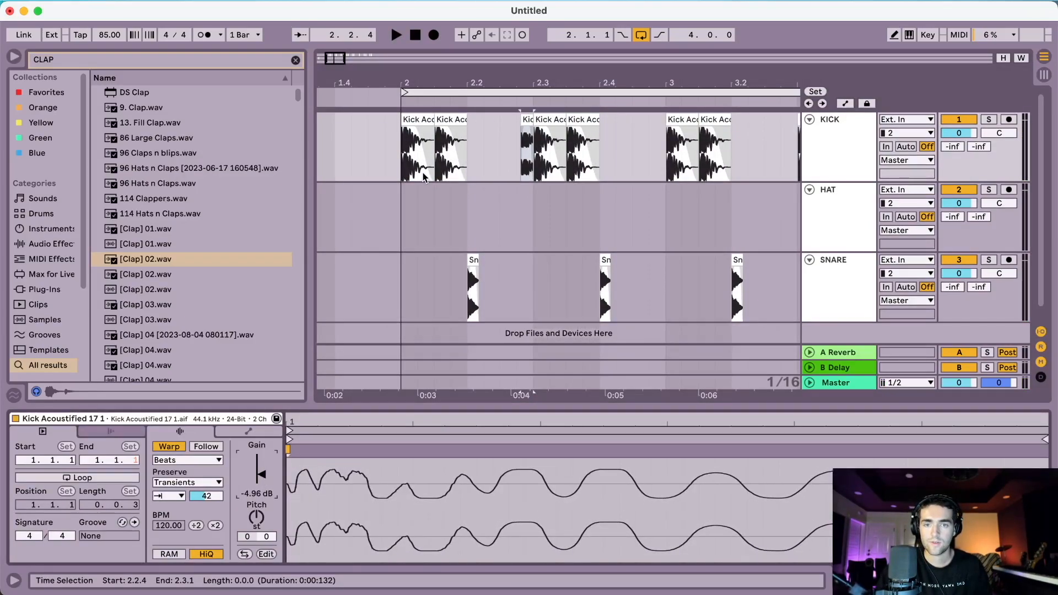
# Duplicate the kick group with its quieter pickup every two beats up to bar 6 and play it.
pyautogui.moveTo(401, 157); pyautogui.dragTo(596, 156)
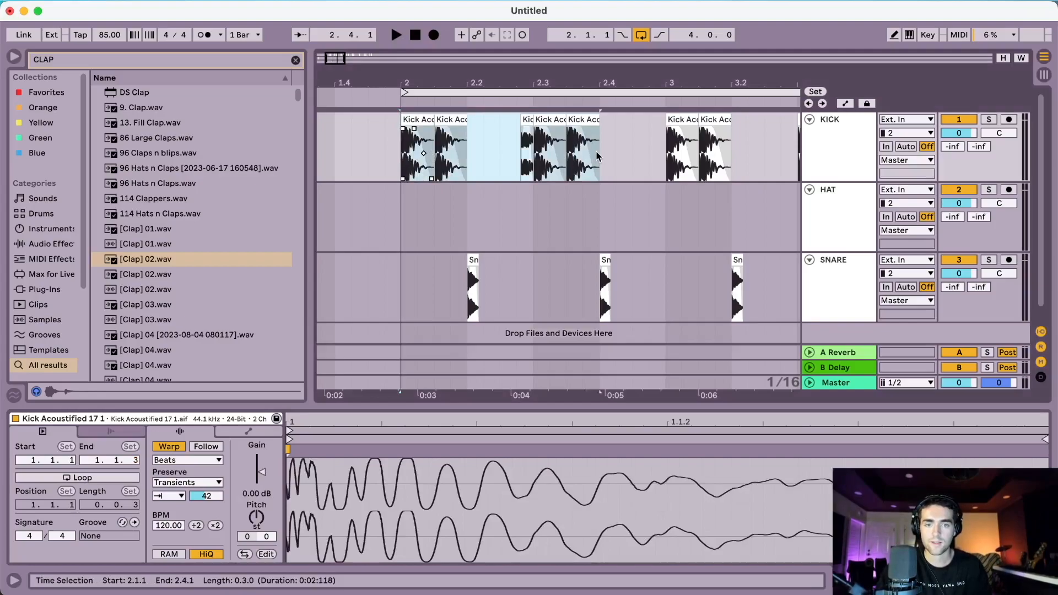
pyautogui.hotkey('ctrl', 'd')
pyautogui.press('super+d')
pyautogui.press('super+d')
pyautogui.press('super+d')
pyautogui.press('super+d')
pyautogui.press('space')
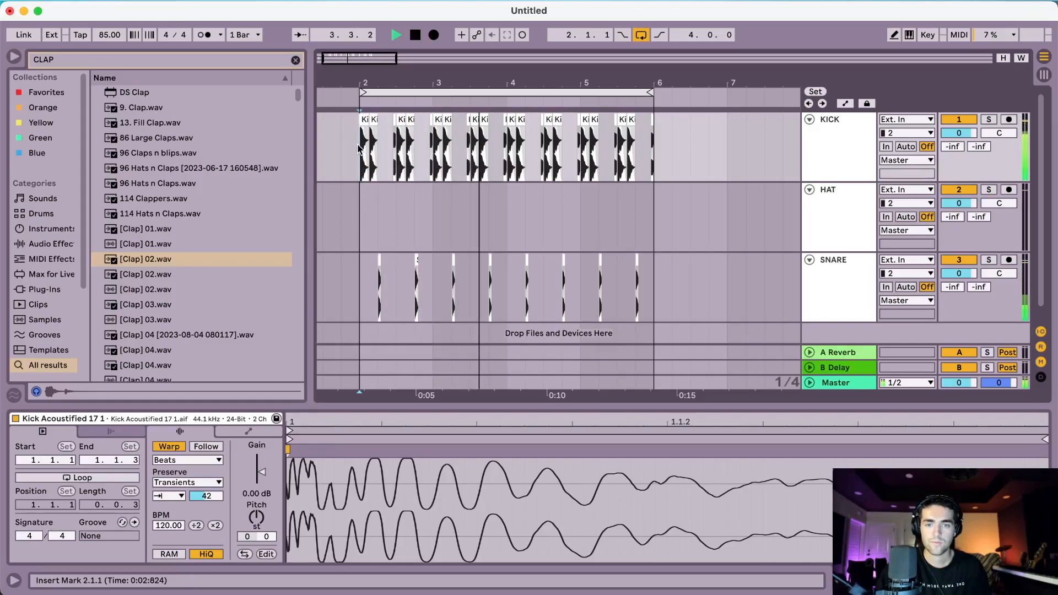
# Paste the hat sample from bar 1 on the offbeats at 2.1.3, 2.2.3 and 2.3.3, auditioning it with the beat.
pyautogui.press('space')
pyautogui.hscroll(-1, 357, 149)
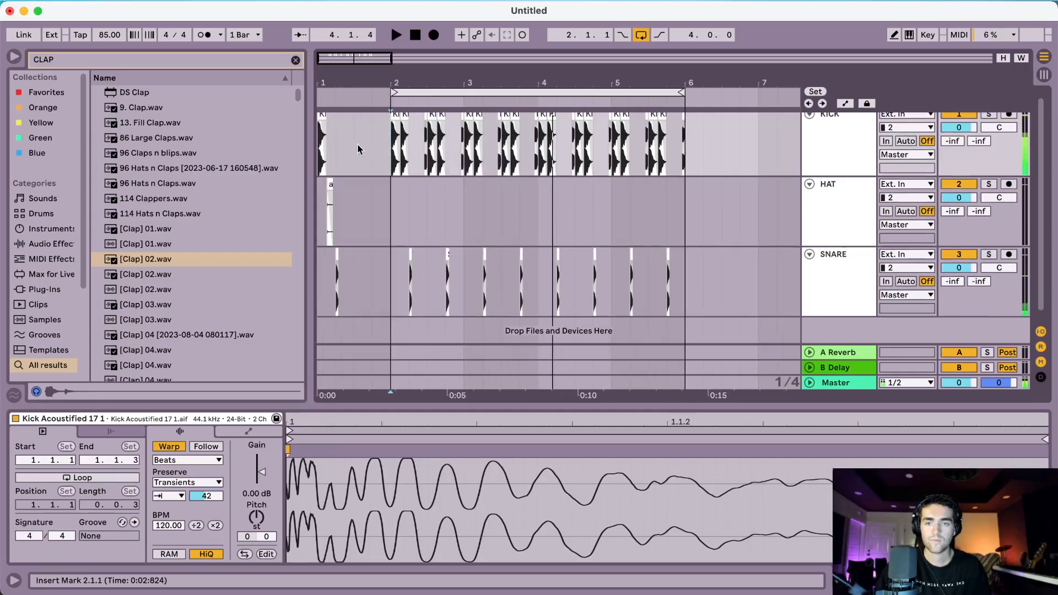
pyautogui.scroll(5, 411, 193)
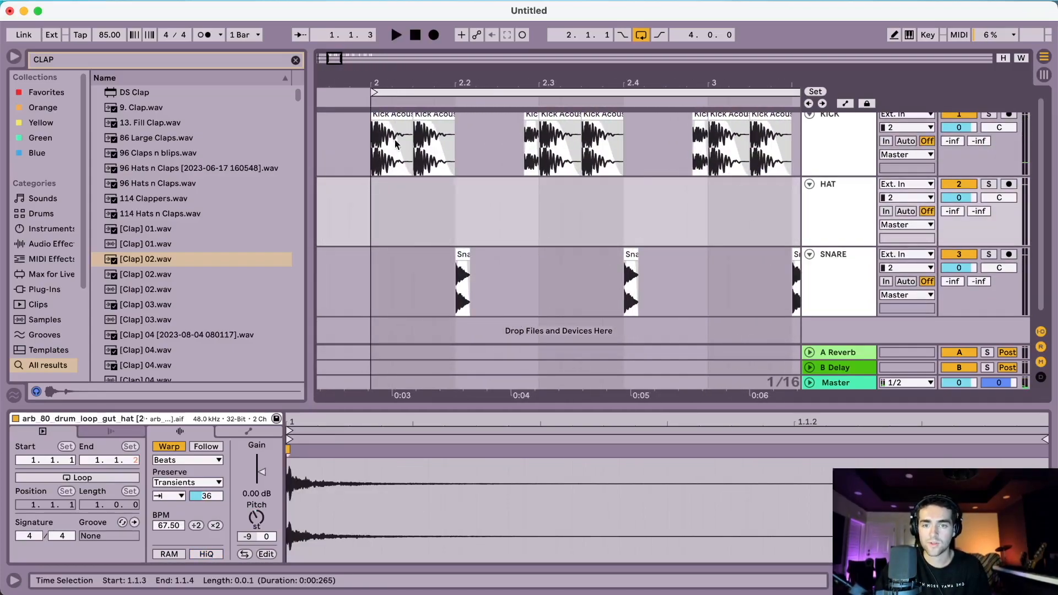
pyautogui.click(411, 194)
pyautogui.press('super+v')
pyautogui.click(375, 191)
pyautogui.press('space')
pyautogui.click(494, 194)
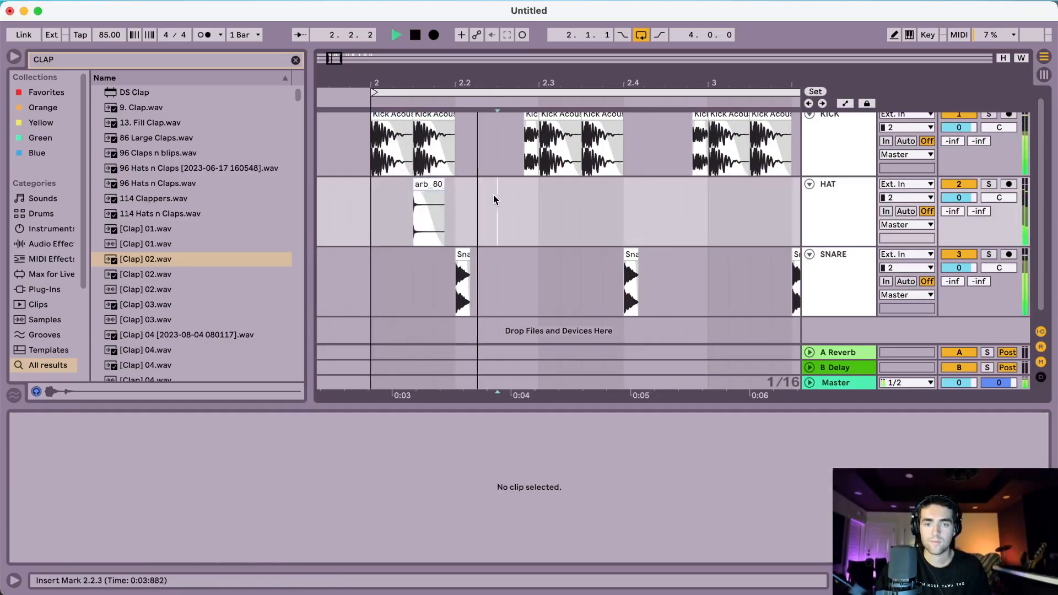
pyautogui.press('super+v')
pyautogui.press('space')
pyautogui.click(582, 197)
pyautogui.press('super+v')
# Duplicate the three-beat offbeat hat pattern until it covers bars 2 through 5 and play from 2.1.1.
pyautogui.moveTo(626, 199); pyautogui.dragTo(374, 191)
pyautogui.press('super+d')
pyautogui.press('super+d')
pyautogui.press('super+d')
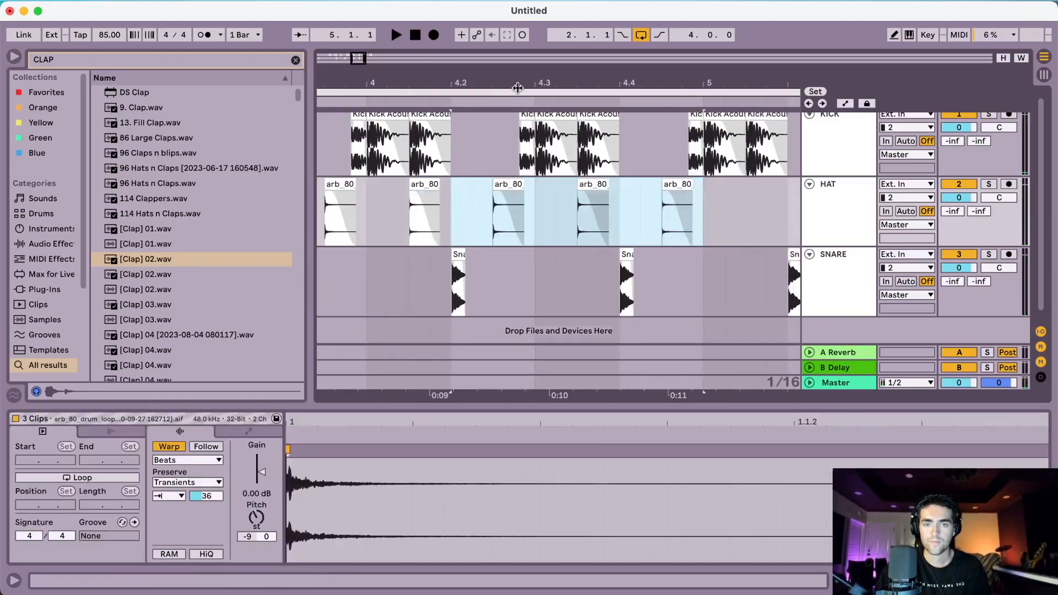
pyautogui.moveTo(518, 84); pyautogui.dragTo(518, 76)
pyautogui.press('super+d')
pyautogui.press('super+d')
pyautogui.hscroll(-10, 501, 166)
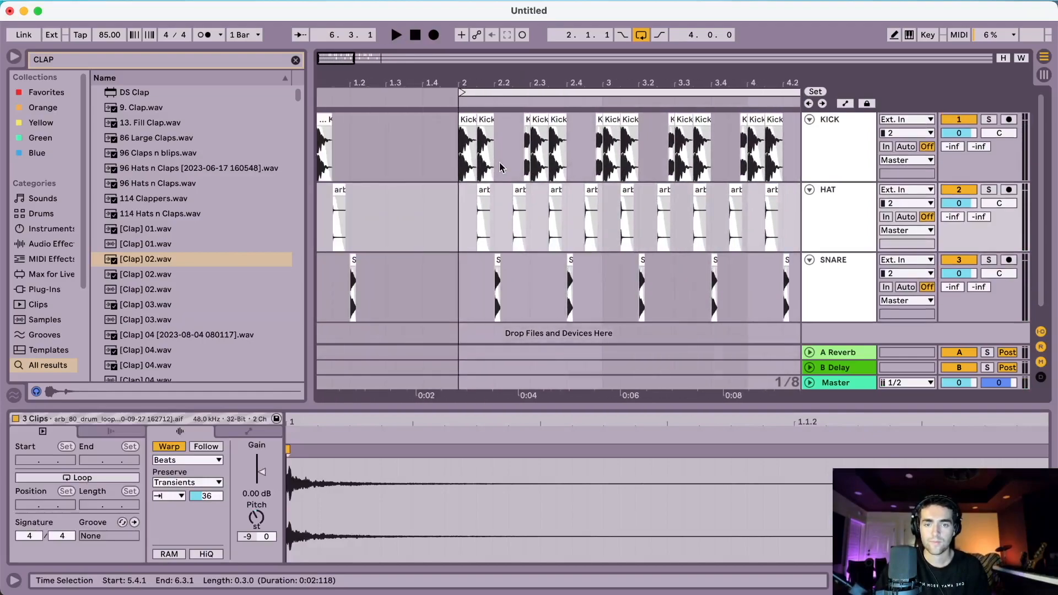
pyautogui.click(458, 203)
pyautogui.press('space')
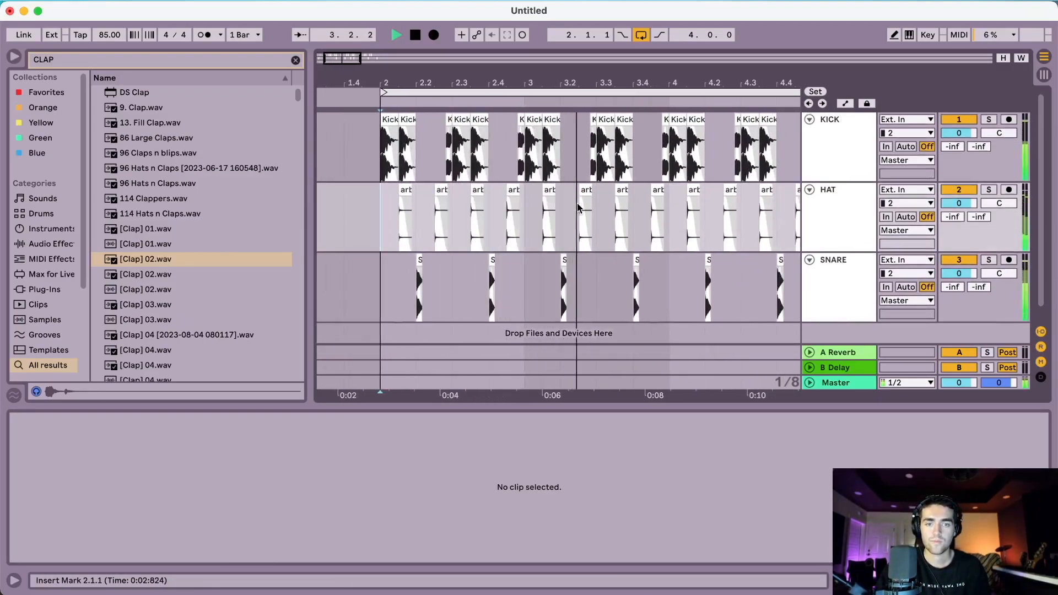
pyautogui.press('space')
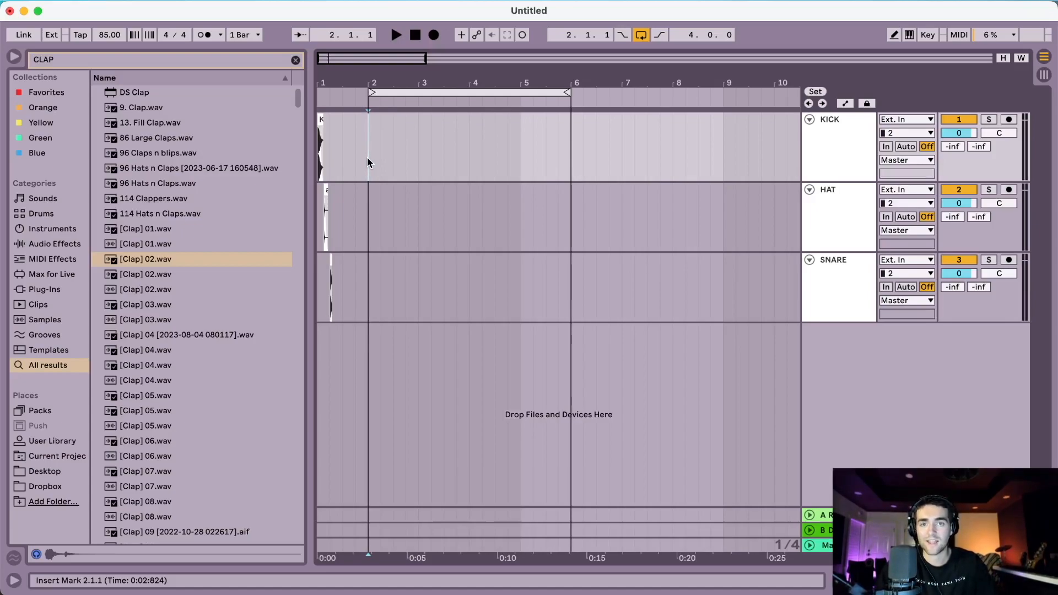
# Set the project tempo to 144 BPM.
pyautogui.press('+')
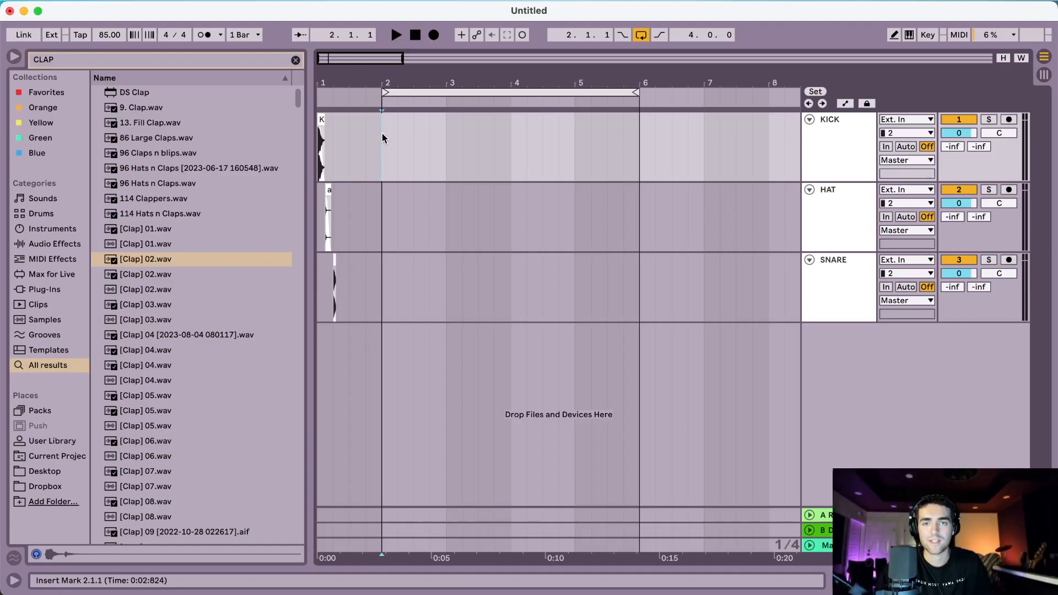
pyautogui.click(103, 37)
pyautogui.write('144')
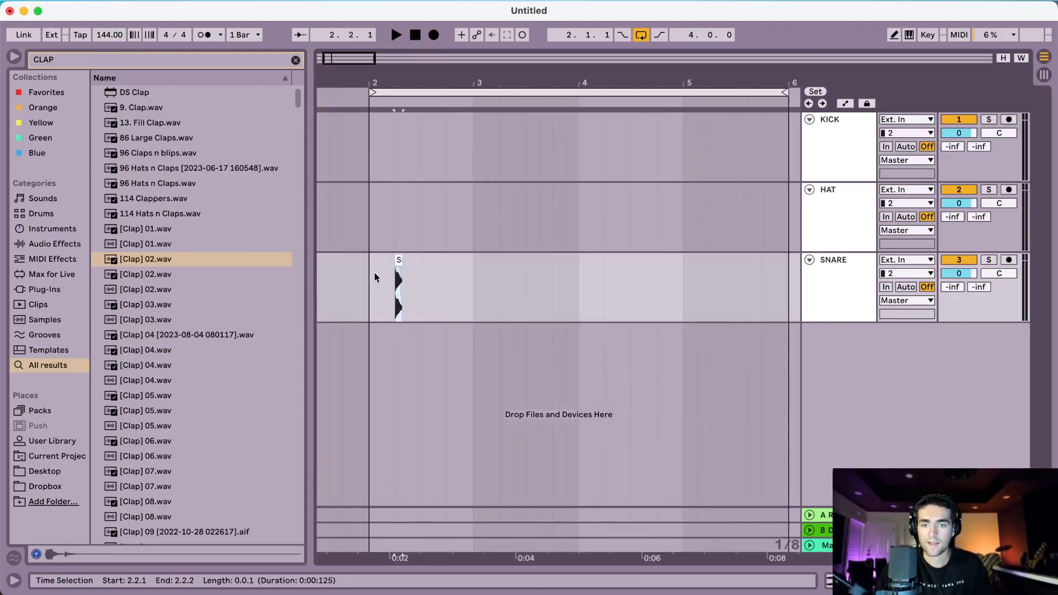
# Place the snare on beat 3 of bar 2 and repeat it on beat 3 of bars 3 through 5.
pyautogui.click(397, 275)
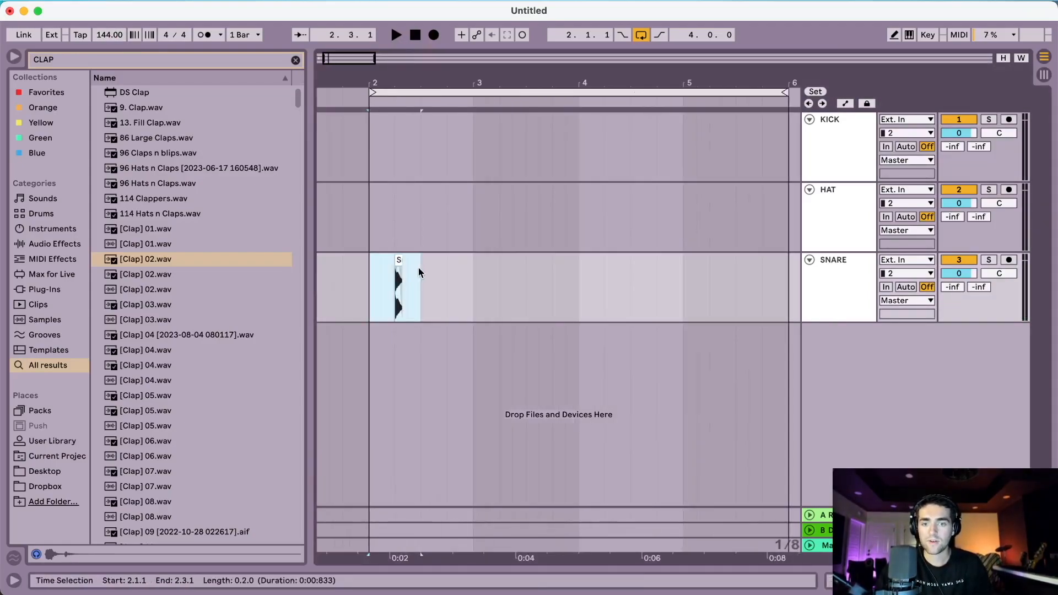
pyautogui.press('Right')
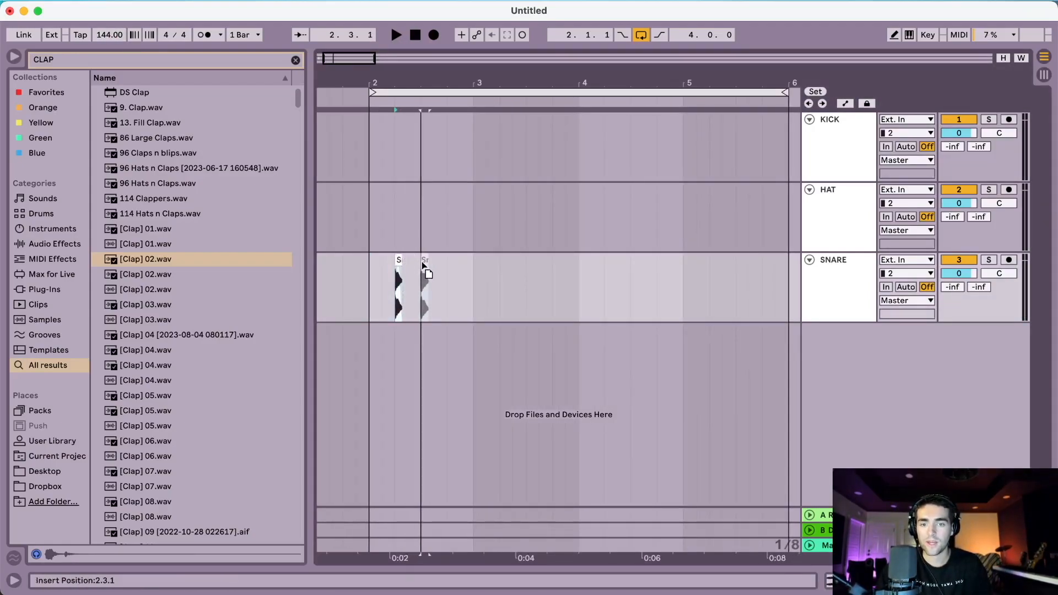
pyautogui.moveTo(395, 266); pyautogui.dragTo(475, 266)
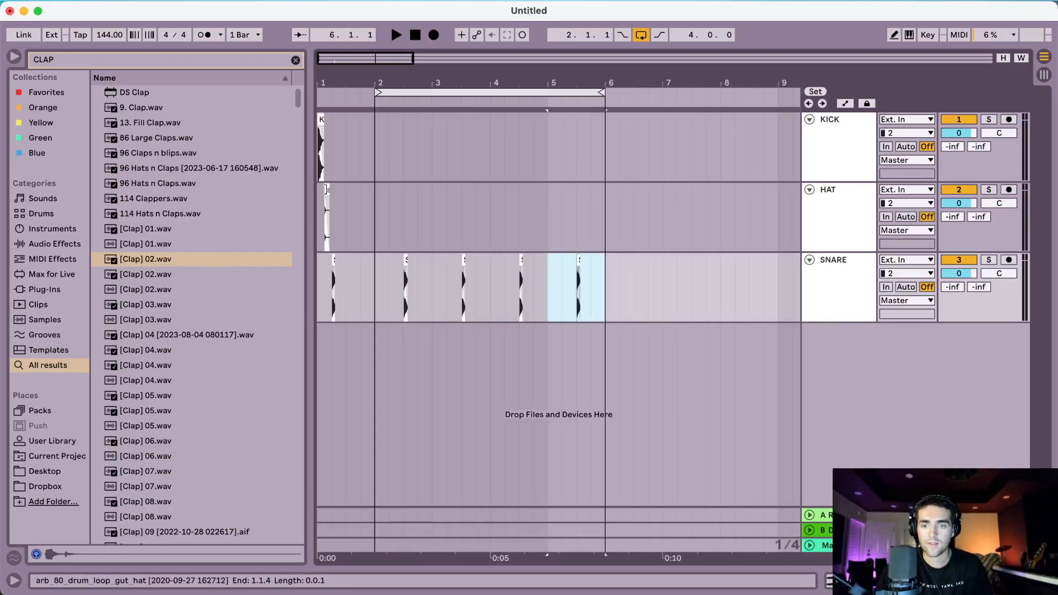
# Paste the bar 1 hat at 2.1.1, repeat it on every eighth note through bar 5 and play it.
pyautogui.click(328, 191)
pyautogui.moveTo(384, 79); pyautogui.dragTo(404, 135)
pyautogui.click(365, 209)
pyautogui.press('super+v')
pyautogui.click(363, 215)
pyautogui.moveTo(364, 217); pyautogui.dragTo(376, 219)
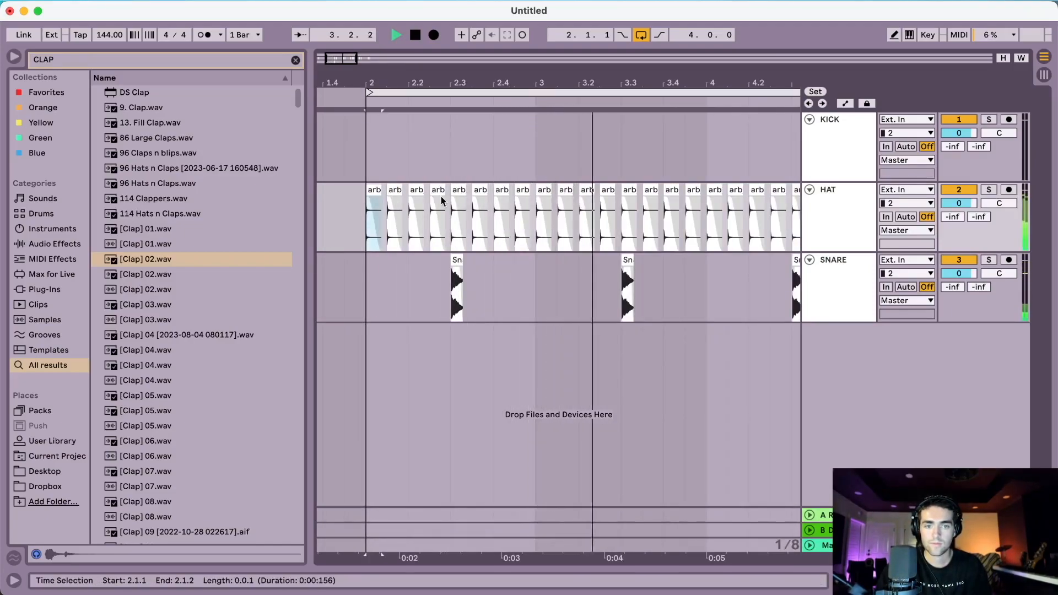
pyautogui.press('space')
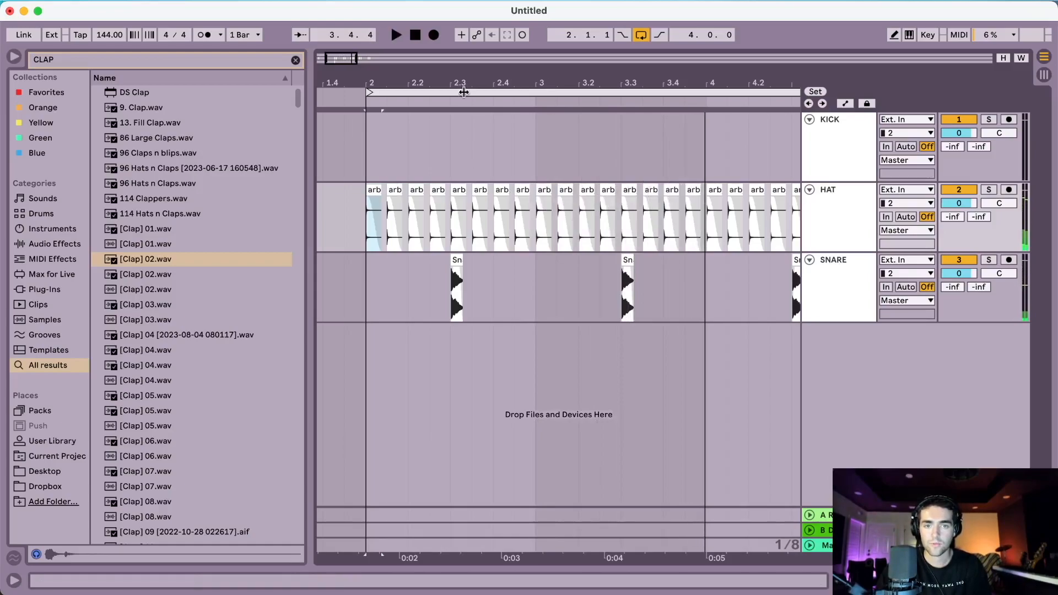
# Split the hat at 3.1.1 into two quick sixteenth-note hits and select the pair.
pyautogui.moveTo(537, 81); pyautogui.dragTo(535, 133)
pyautogui.moveTo(529, 227); pyautogui.dragTo(553, 228)
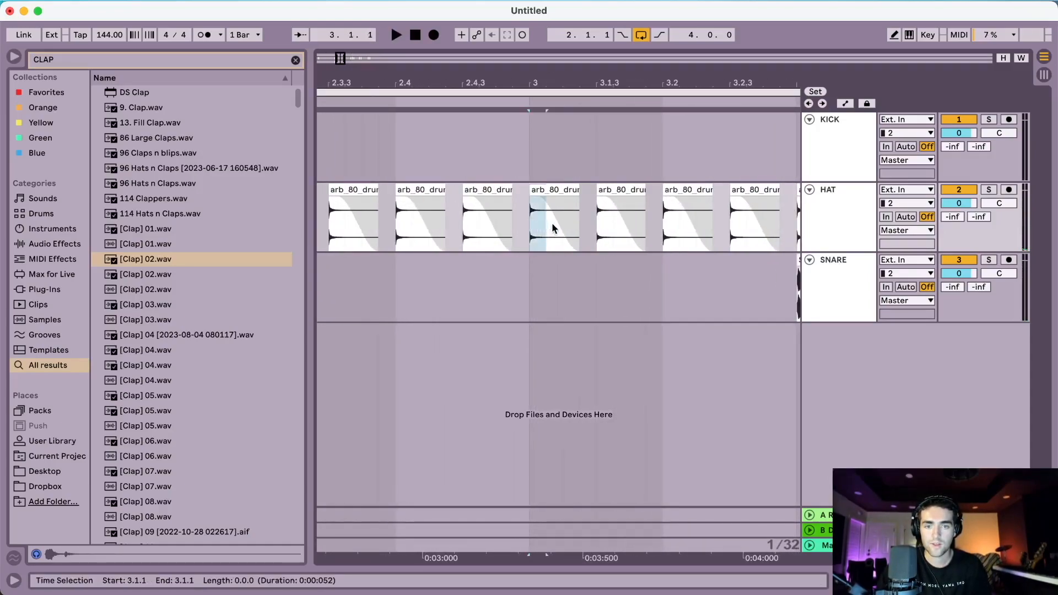
pyautogui.press('super+d')
pyautogui.click(558, 191)
pyautogui.keyDown('shift'); pyautogui.click(575, 190); pyautogui.keyUp('shift')
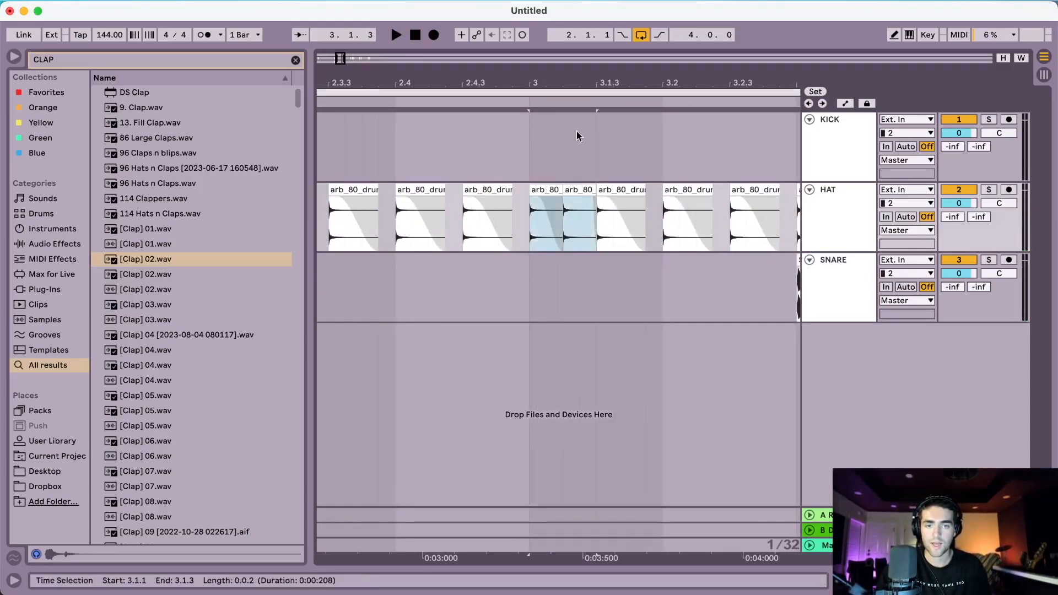
# Copy the double-hat pair to 2.1.1 and play the hat pattern.
pyautogui.press('super+c')
pyautogui.moveTo(559, 82); pyautogui.dragTo(560, 36)
pyautogui.click(407, 189)
pyautogui.press('super+v')
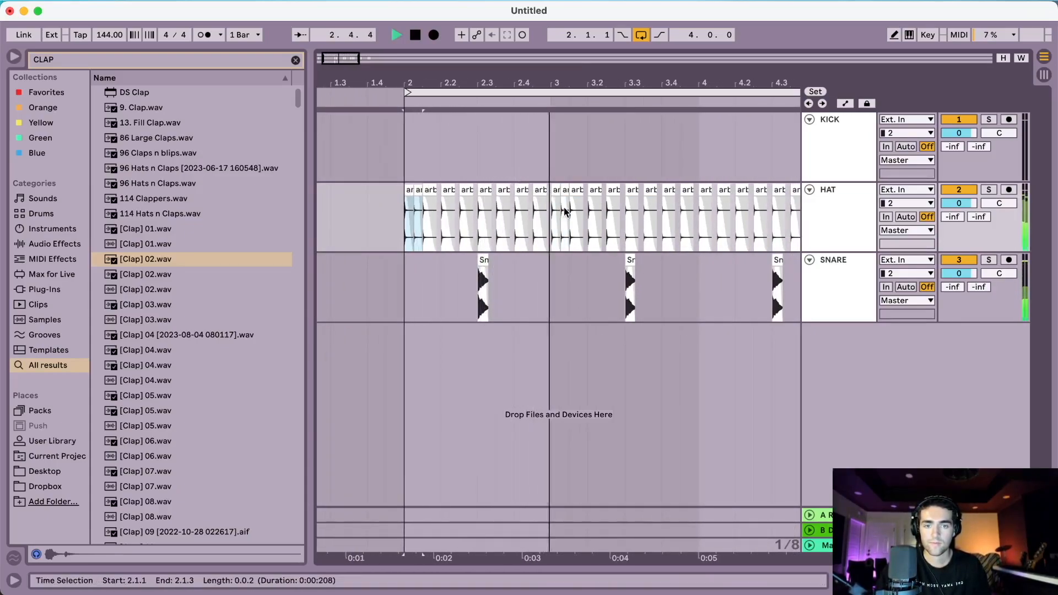
pyautogui.press('space')
# Try filling the hat at 3.4.3 with a roll of 1/64-note hits and play it.
pyautogui.moveTo(689, 82); pyautogui.dragTo(688, 88)
pyautogui.moveTo(613, 225); pyautogui.dragTo(625, 231)
pyautogui.press('super+d')
pyautogui.press('super+d')
pyautogui.press('super+d')
pyautogui.press('super+d')
pyautogui.press('super+d')
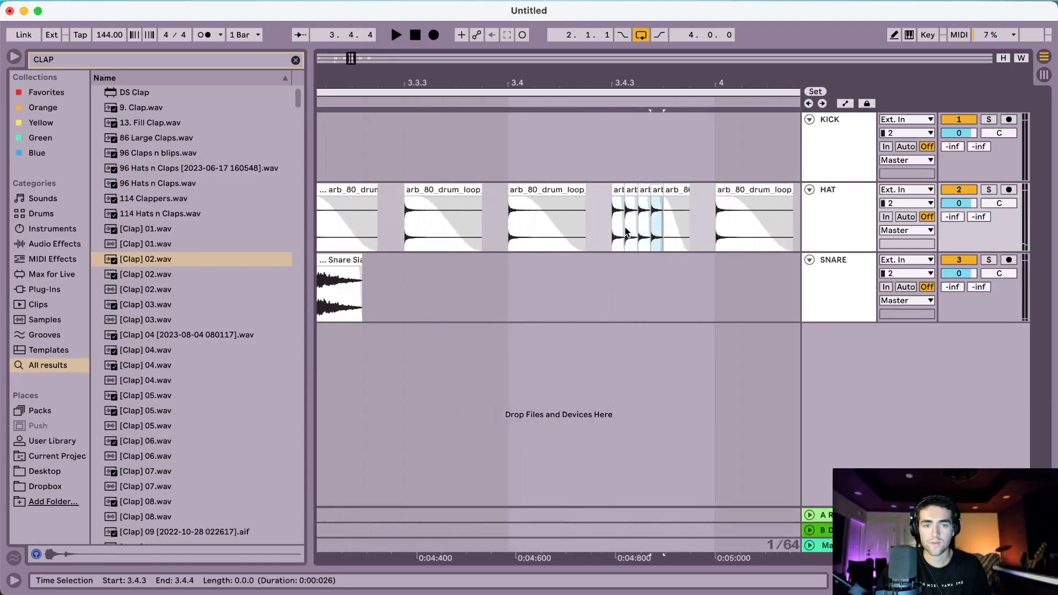
pyautogui.press('super+d')
pyautogui.press('super+d')
pyautogui.click(437, 188)
pyautogui.press('space')
# Fill 3.4.3 to 4.1.1 with a roll of four 1/32-note hats and play it.
pyautogui.moveTo(538, 83); pyautogui.dragTo(553, 131)
pyautogui.press('space')
pyautogui.moveTo(469, 190); pyautogui.dragTo(476, 189)
pyautogui.press('super+d')
pyautogui.press('super+d')
pyautogui.press('super+d')
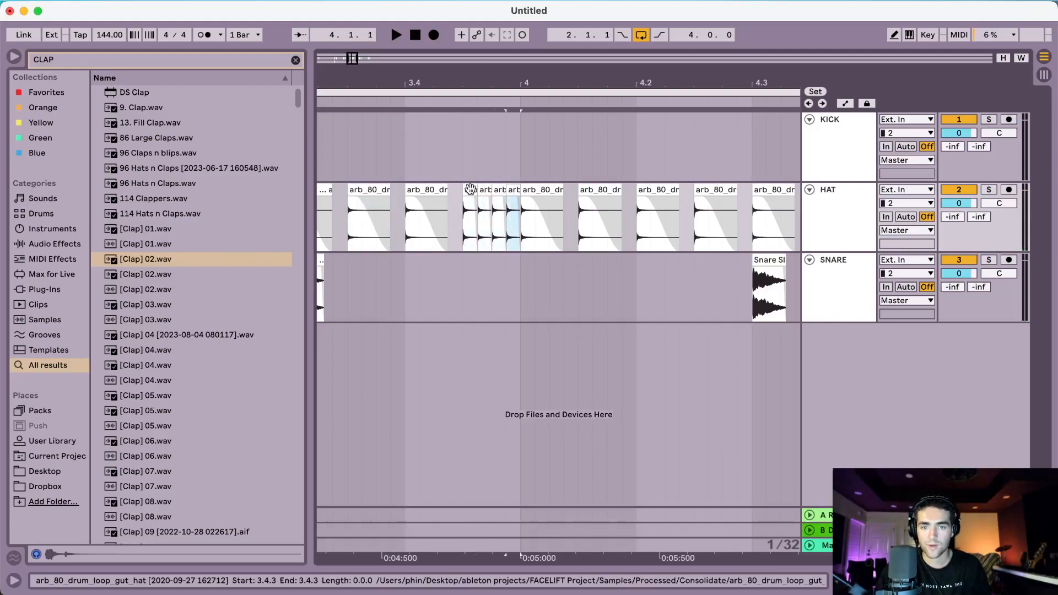
pyautogui.click(471, 189)
pyautogui.press('space')
pyautogui.moveTo(521, 78); pyautogui.dragTo(519, 33)
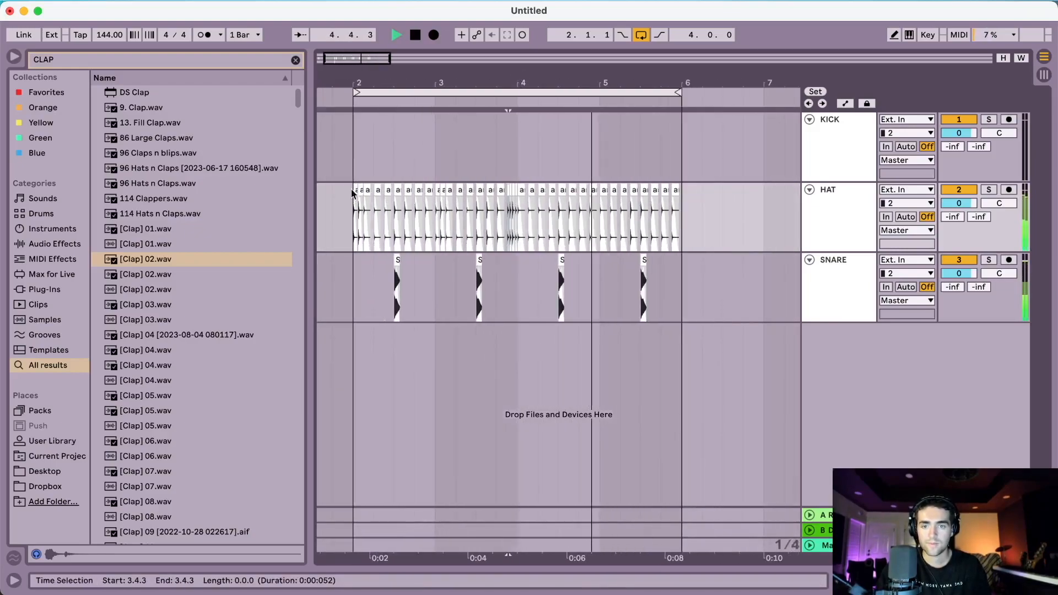
pyautogui.press('space')
# Repeat the hat pattern of bars 2 and 3 over bars 4 and 5 and play from 2.1.1.
pyautogui.click(353, 217)
pyautogui.press('space')
pyautogui.hscroll(-3, 353, 218)
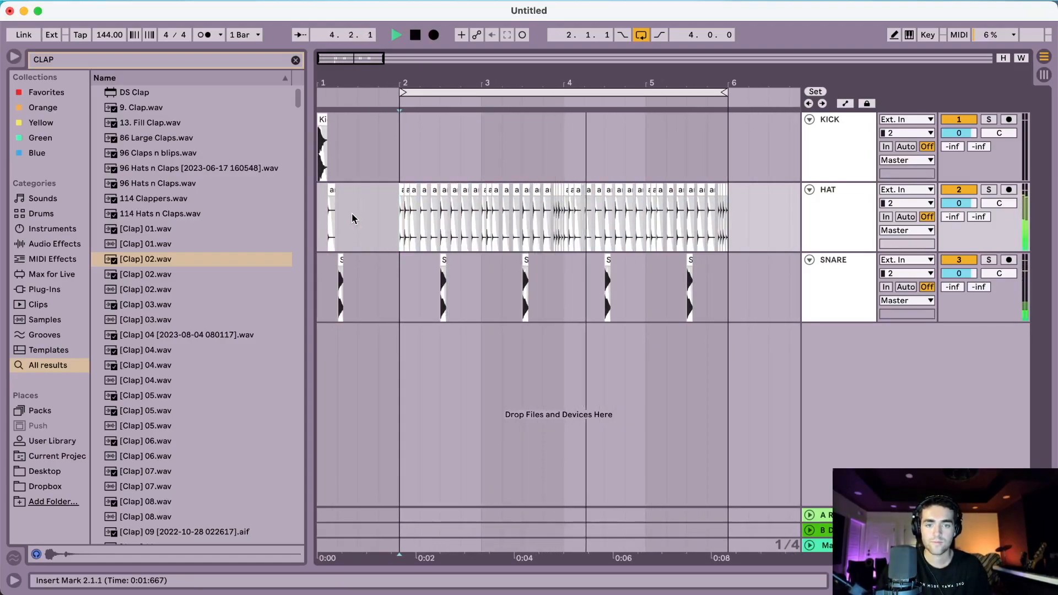
pyautogui.press('space')
# Paste the bar 1 kick at 2.1.1 and 2.2.3 and play it with the hats and snares.
pyautogui.click(321, 117)
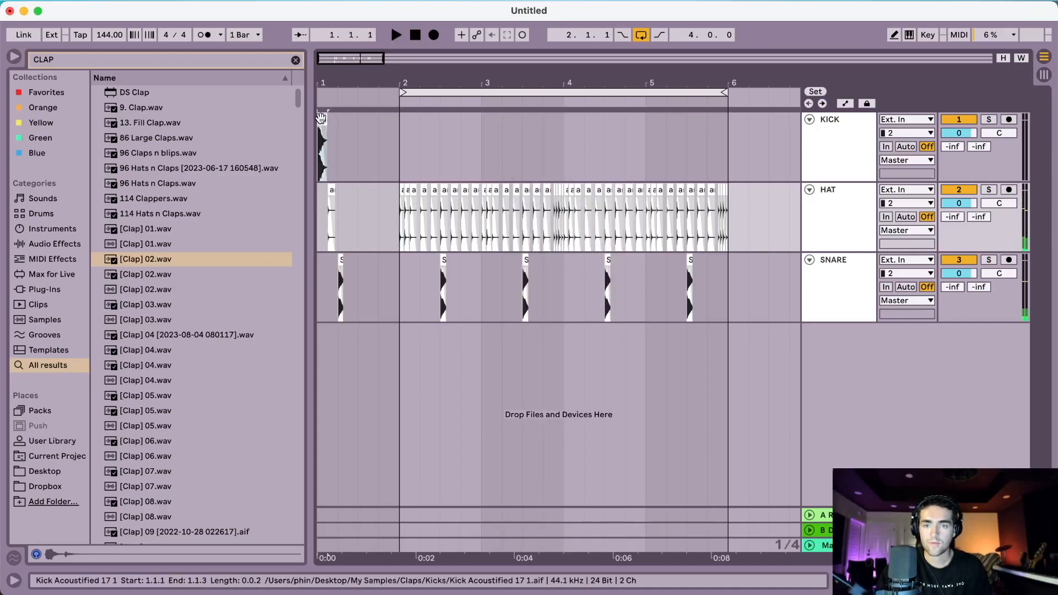
pyautogui.moveTo(413, 69)
pyautogui.mouseDown()
pyautogui.moveTo(387, 144)
pyautogui.moveTo(406, 98)
pyautogui.moveTo(404, 165)
pyautogui.mouseUp()
pyautogui.click(388, 176)
pyautogui.press('super+v')
pyautogui.press('space')
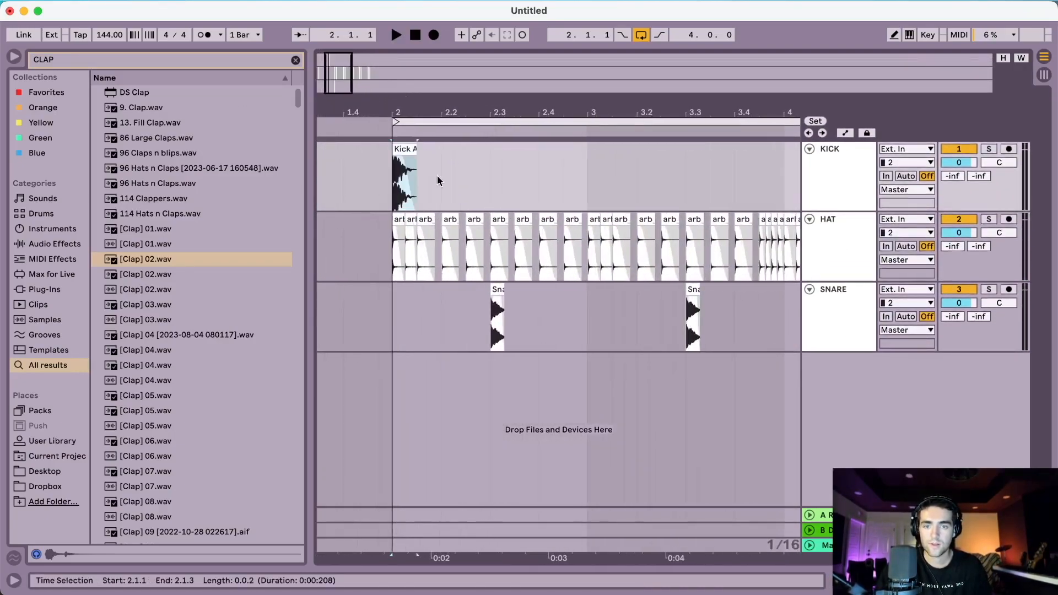
pyautogui.press('space')
pyautogui.click(465, 174)
pyautogui.press('super+v')
pyautogui.click(411, 151)
pyautogui.press('space')
# Paste kicks at 2.4.1 and 3.1.1 and play the pattern.
pyautogui.click(548, 174)
pyautogui.press('super+v')
pyautogui.click(589, 174)
pyautogui.press('super+v')
pyautogui.press('space')
pyautogui.press('space')
pyautogui.press('space')
# Paste kicks at 3.1.3 and 3.2.3.
pyautogui.click(616, 160)
pyautogui.press('super+v')
pyautogui.click(657, 162)
pyautogui.press('super+v')
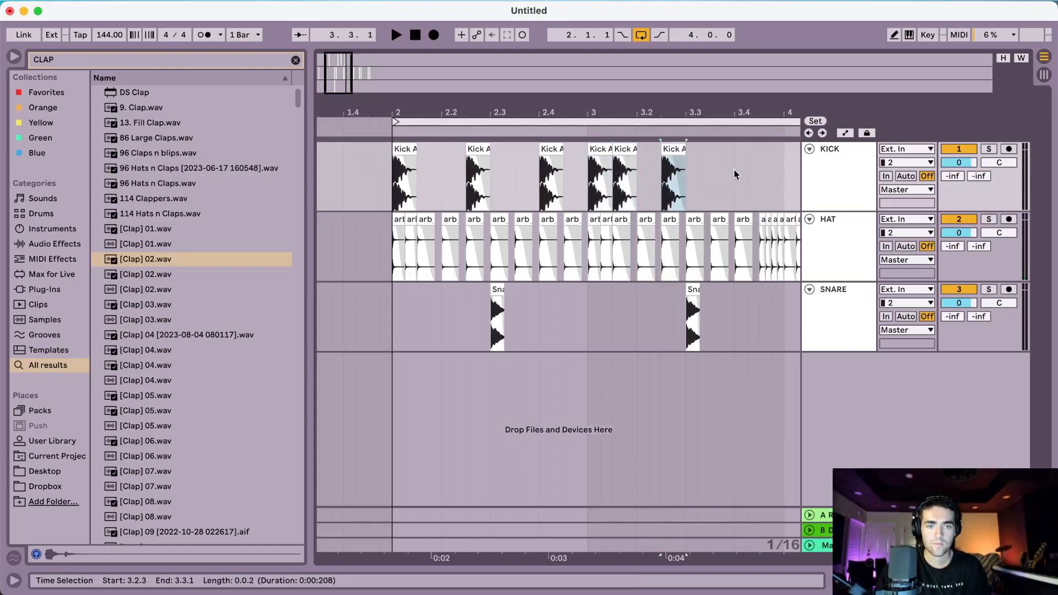
# Finish the kick pattern with a hit at 3.4.1, duplicate bars 2 and 3 over bars 4 and 5, and play the beat.
pyautogui.moveTo(788, 173); pyautogui.dragTo(397, 175)
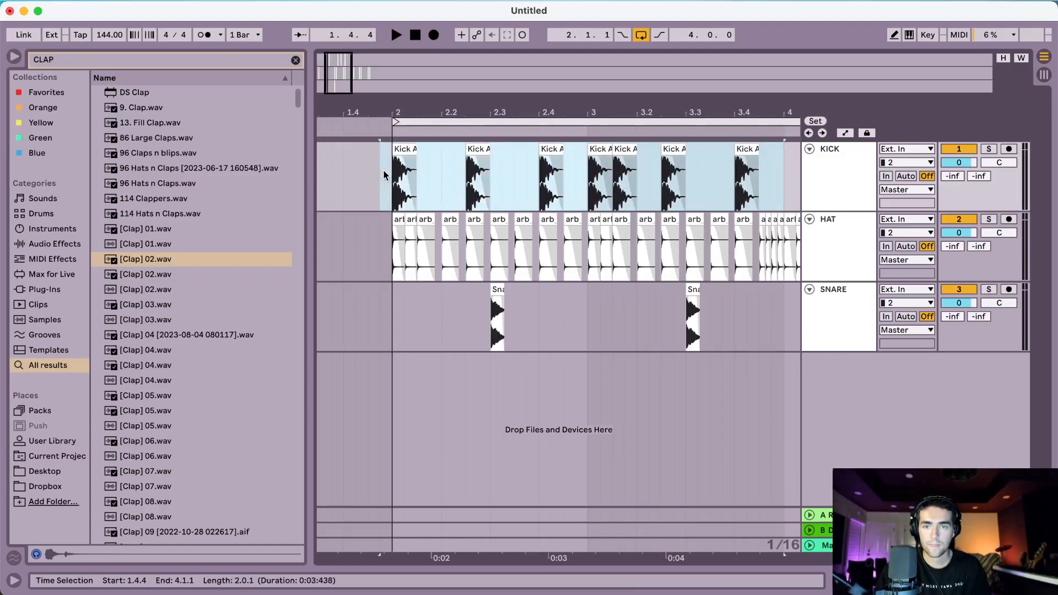
pyautogui.press('space')
pyautogui.press('super+d')
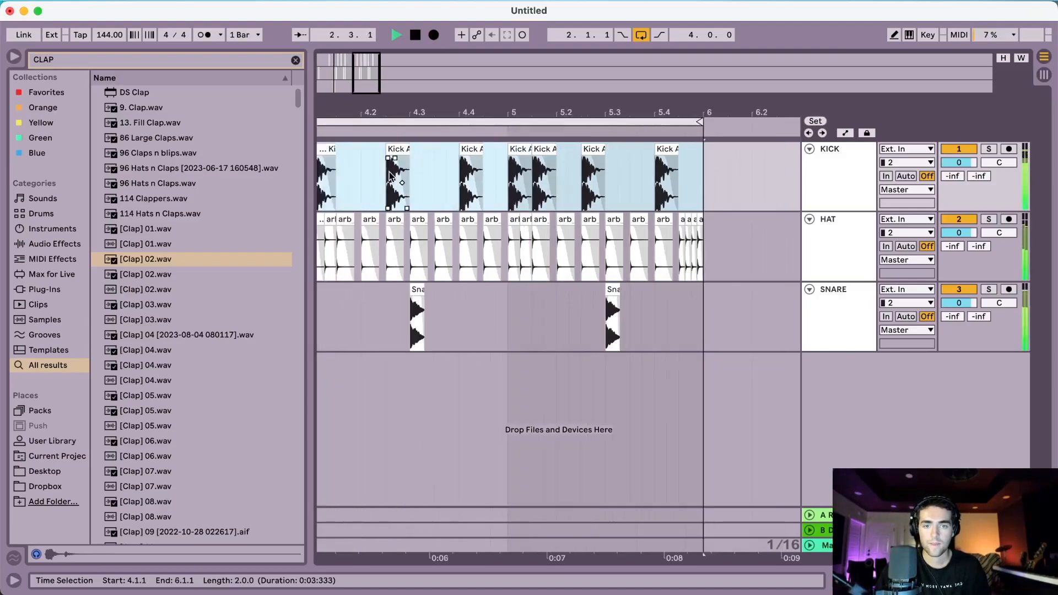
# Delete the kicks from 2.2.3 to 6.1.1 and play the remaining pattern.
pyautogui.moveTo(417, 105); pyautogui.dragTo(494, 88)
pyautogui.moveTo(598, 94); pyautogui.dragTo(597, 108)
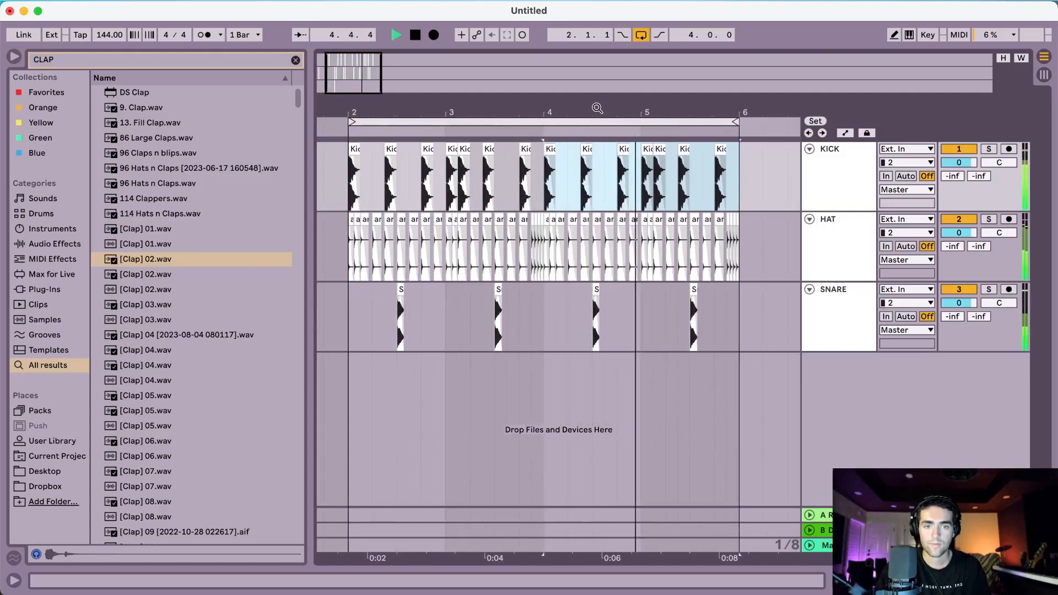
pyautogui.press('space')
pyautogui.moveTo(739, 175); pyautogui.dragTo(386, 174)
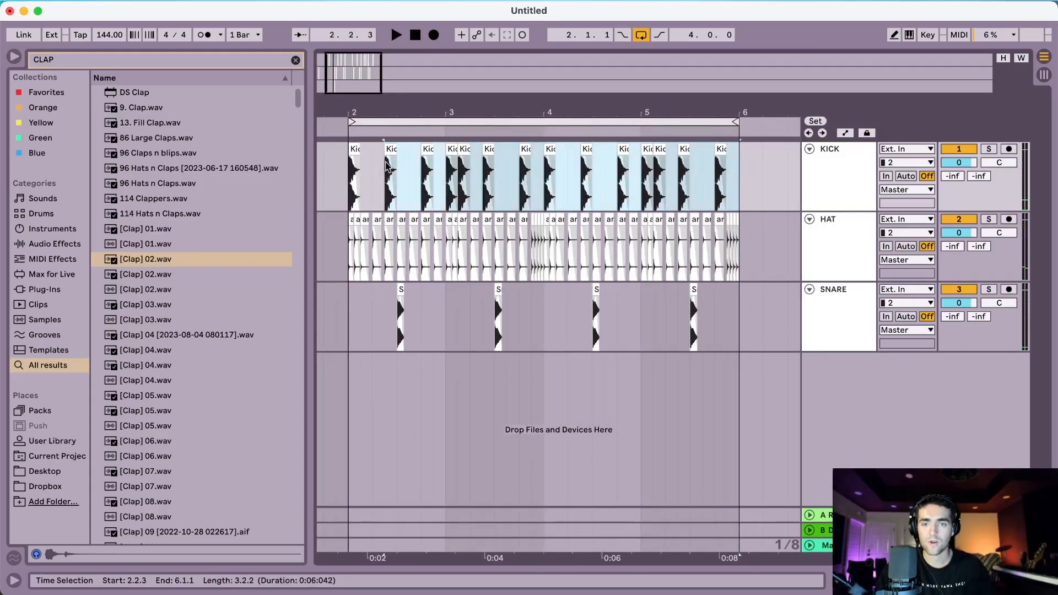
pyautogui.press('super+z')
pyautogui.press('space')
# Paste kicks at 2.4.1, 4.1.1, 4.2.3 and 4.4.1.
pyautogui.click(494, 173)
pyautogui.press('super+v')
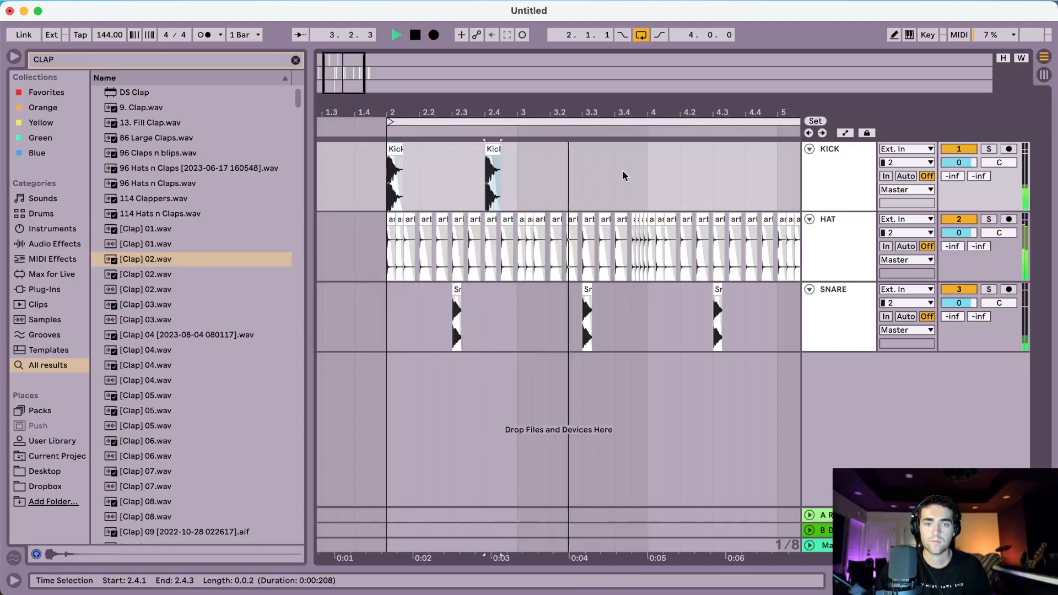
pyautogui.click(646, 175)
pyautogui.press('super+v')
pyautogui.hscroll(3, 703, 179)
pyautogui.click(664, 175)
pyautogui.press('super+v')
# Paste a kick at 5.4.1 and play the beat.
pyautogui.hscroll(6, 730, 175)
pyautogui.click(649, 172)
pyautogui.press('super+v')
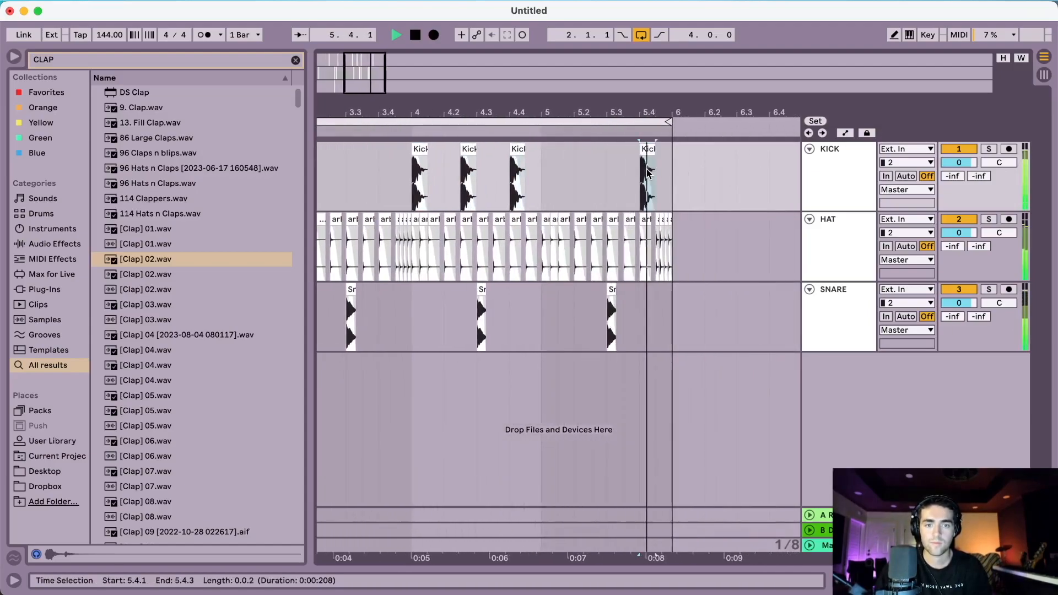
pyautogui.moveTo(643, 101)
pyautogui.mouseDown()
pyautogui.moveTo(682, 104)
pyautogui.moveTo(639, 105)
pyautogui.mouseUp()
pyautogui.click(654, 160)
pyautogui.press('space')
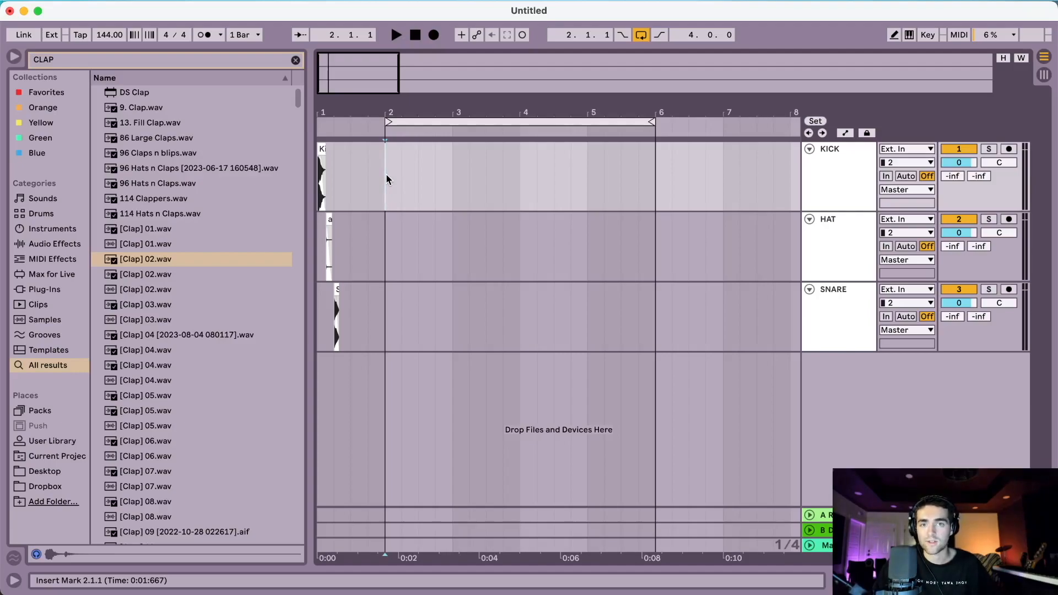
# Copy the bar 1 kick to 2.1.1 to start a new pattern.
pyautogui.click(322, 149)
pyautogui.press('super+c')
pyautogui.click(385, 166)
pyautogui.press('super+v')
# Copy the bar 1 snare to 2.2.1 and duplicate the 2.1.1 to 2.3.1 snare section to repeat it at 2.4.1.
pyautogui.moveTo(389, 110); pyautogui.dragTo(445, 135)
pyautogui.click(352, 288)
pyautogui.press('super+c')
pyautogui.click(471, 293)
pyautogui.press('super+v')
pyautogui.moveTo(443, 306); pyautogui.dragTo(501, 306)
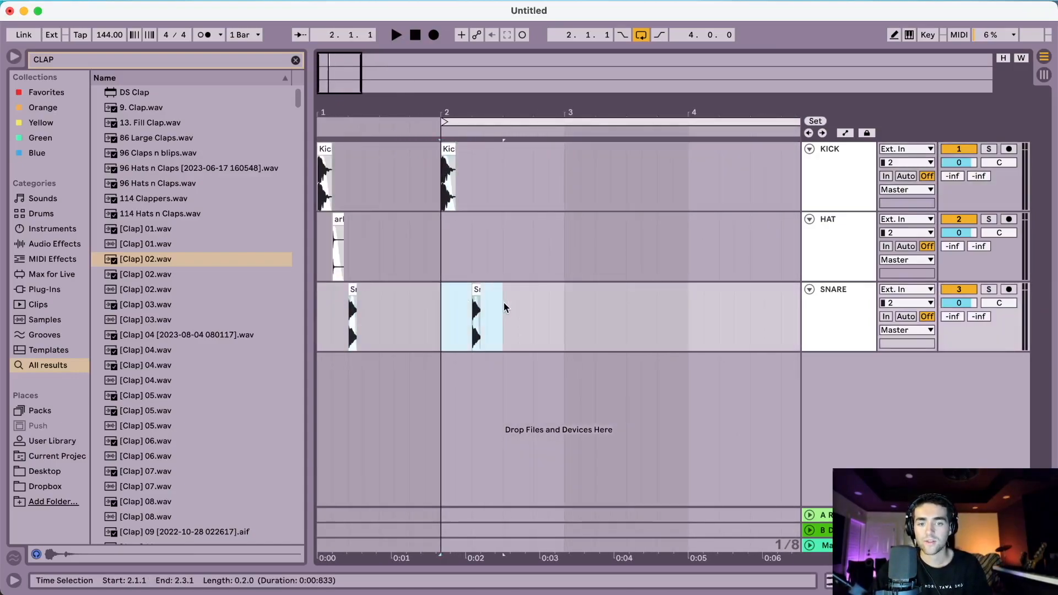
pyautogui.press('super+d')
pyautogui.click(444, 303)
# Copy the 2.1.1 kick to 3.1.1 and play the pattern at 84 BPM.
pyautogui.moveTo(494, 113); pyautogui.dragTo(494, 128)
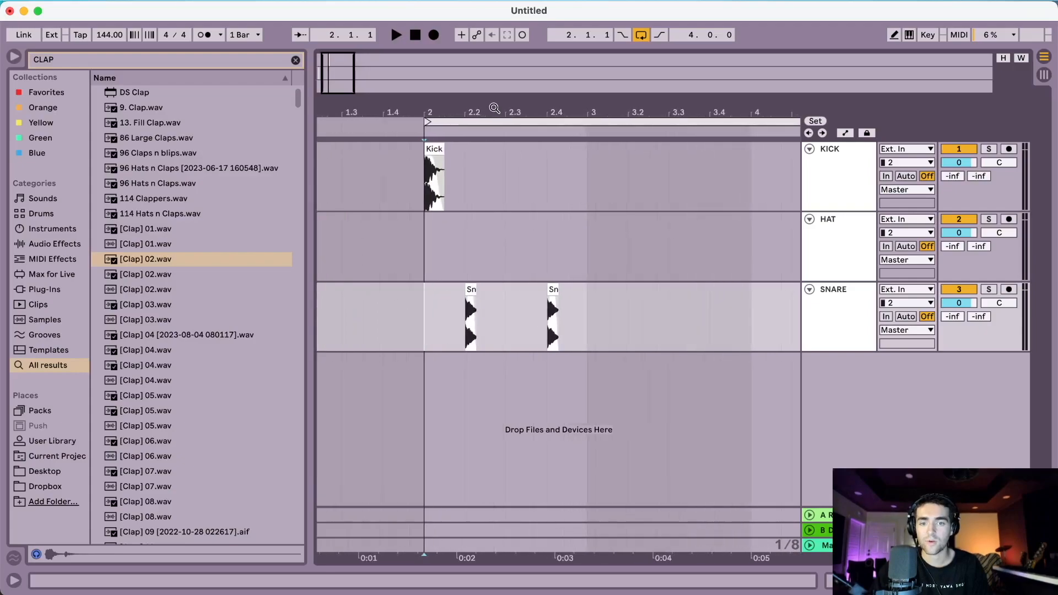
pyautogui.click(435, 149)
pyautogui.press('super+c')
pyautogui.click(587, 161)
pyautogui.press('super+v')
pyautogui.click(434, 148)
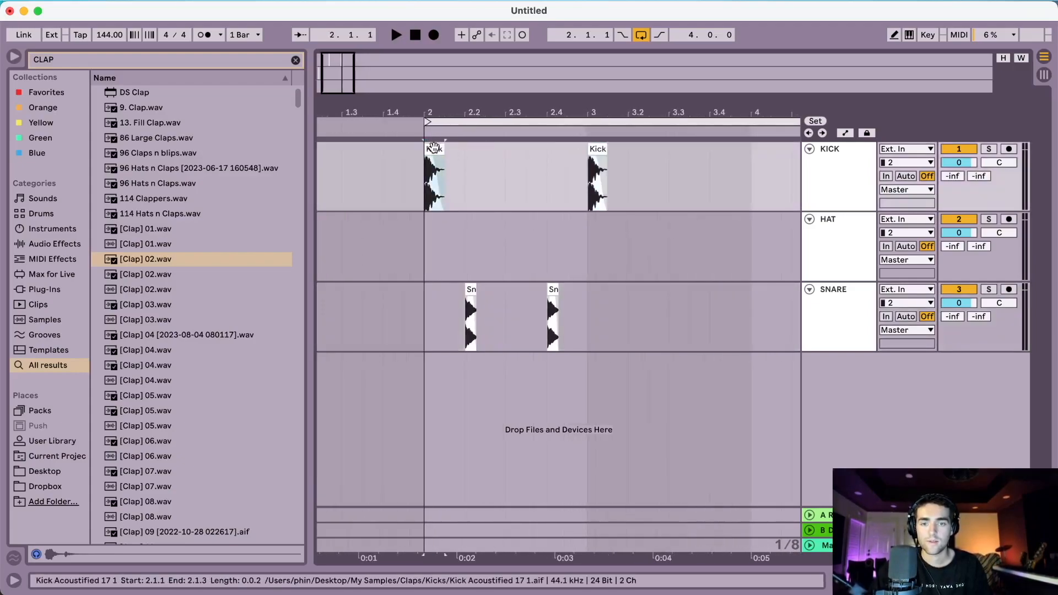
pyautogui.press('space')
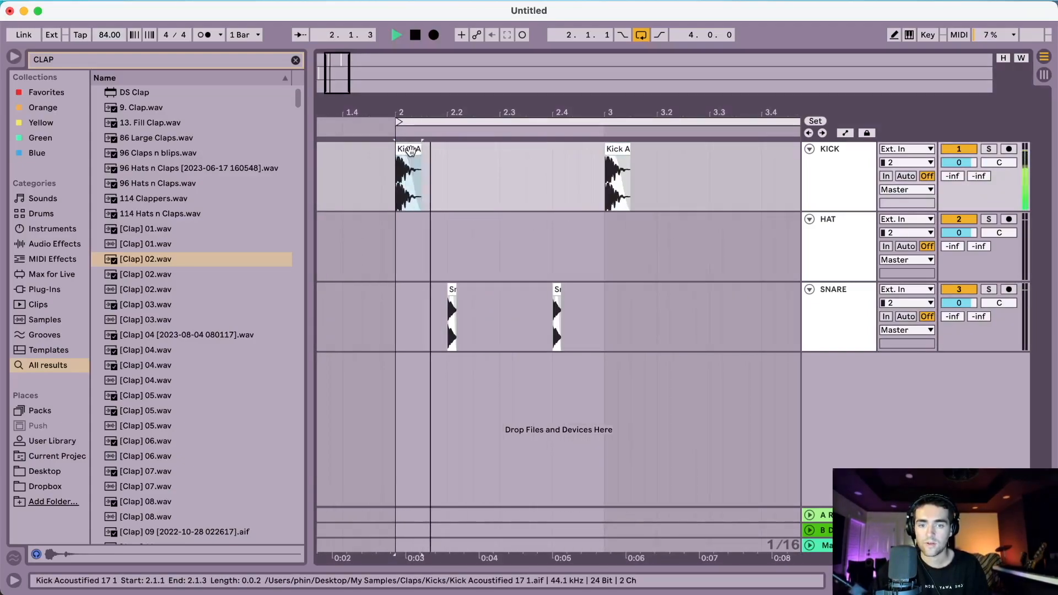
# Add snares at 2.2.4 and 2.3.2 and a kick at 2.3.3, and play the pattern.
pyautogui.press('space')
pyautogui.click(487, 301)
pyautogui.press('super+v')
pyautogui.press('space')
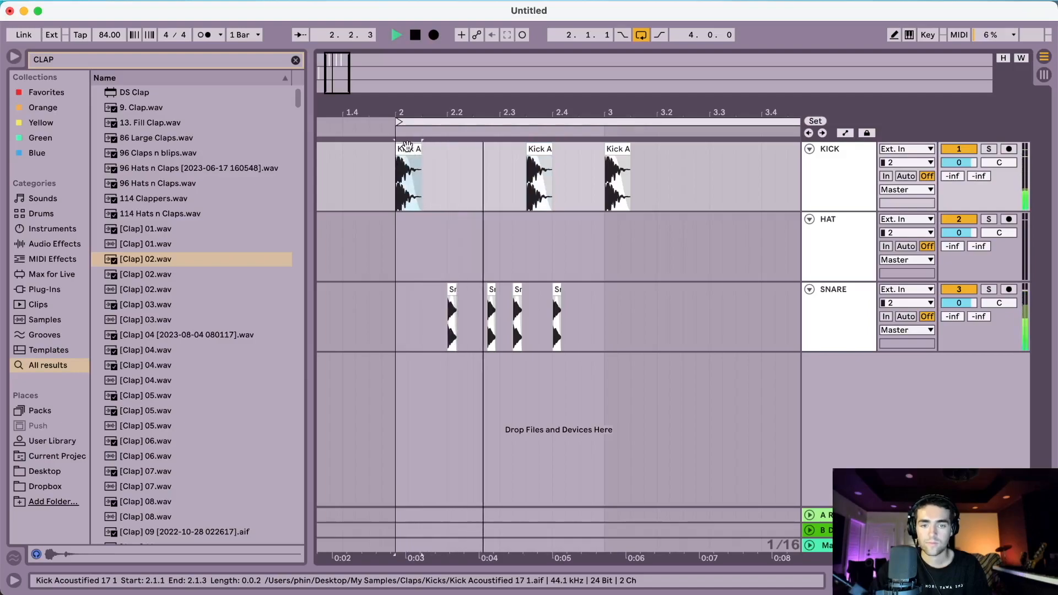
pyautogui.press('space')
# Examine the added snares at 2.2.4 and 2.3.2 and play the pattern from 2.1.1.
pyautogui.moveTo(515, 109); pyautogui.dragTo(515, 130)
pyautogui.click(507, 289)
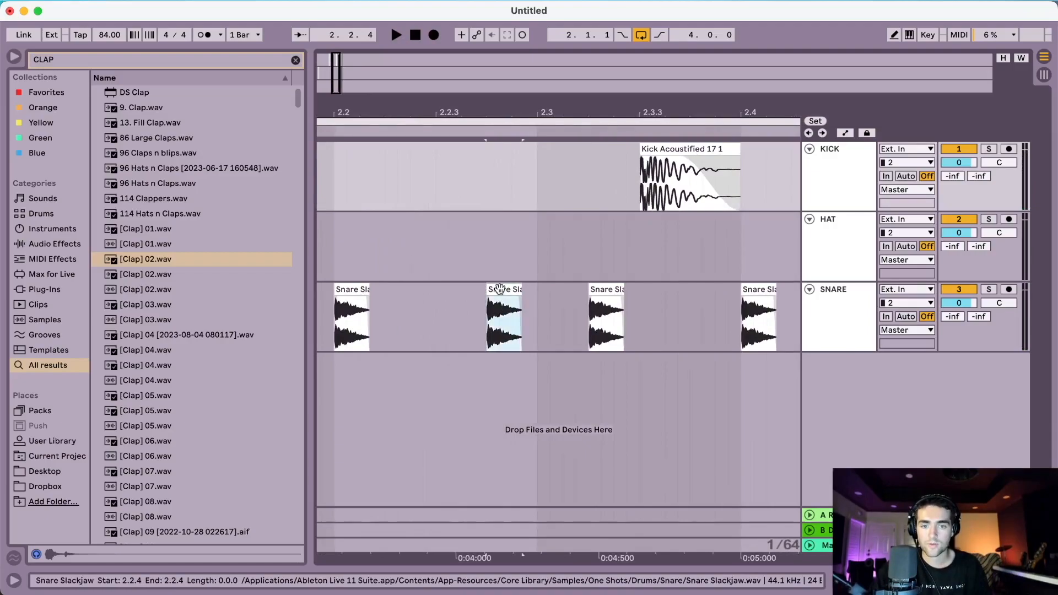
pyautogui.click(599, 292)
pyautogui.moveTo(605, 113); pyautogui.dragTo(605, 91)
pyautogui.click(385, 149)
pyautogui.press('space')
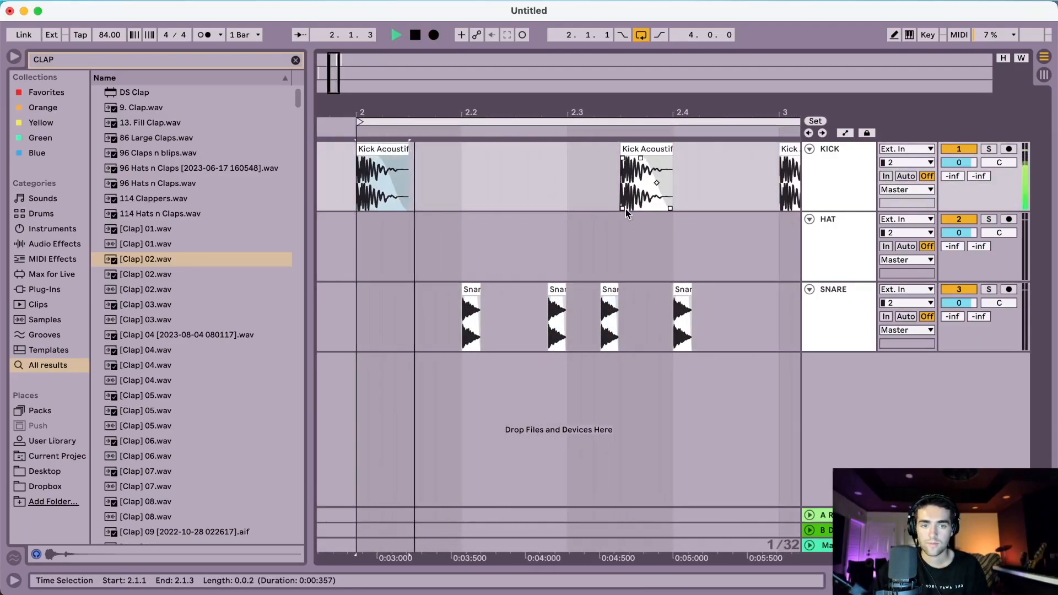
# Duplicate bar 2 of all three tracks into bar 3 and add a snare at 3.4.4.
pyautogui.keyDown('shift'); pyautogui.click(674, 308); pyautogui.keyUp('shift')
pyautogui.keyDown('shift'); pyautogui.click(774, 320); pyautogui.keyUp('shift')
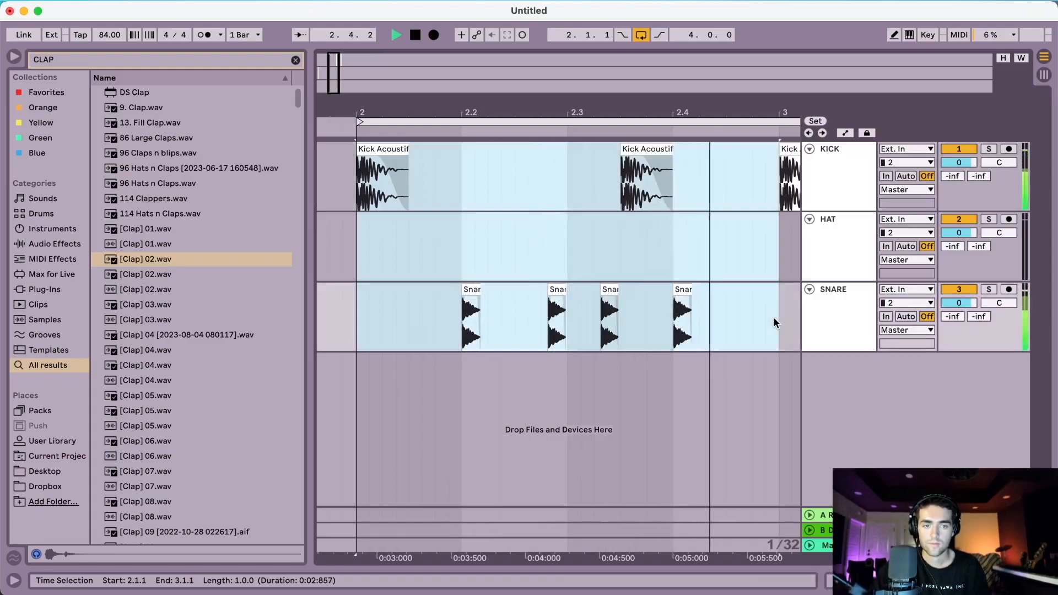
pyautogui.press('super+d')
pyautogui.moveTo(585, 108); pyautogui.dragTo(633, 129)
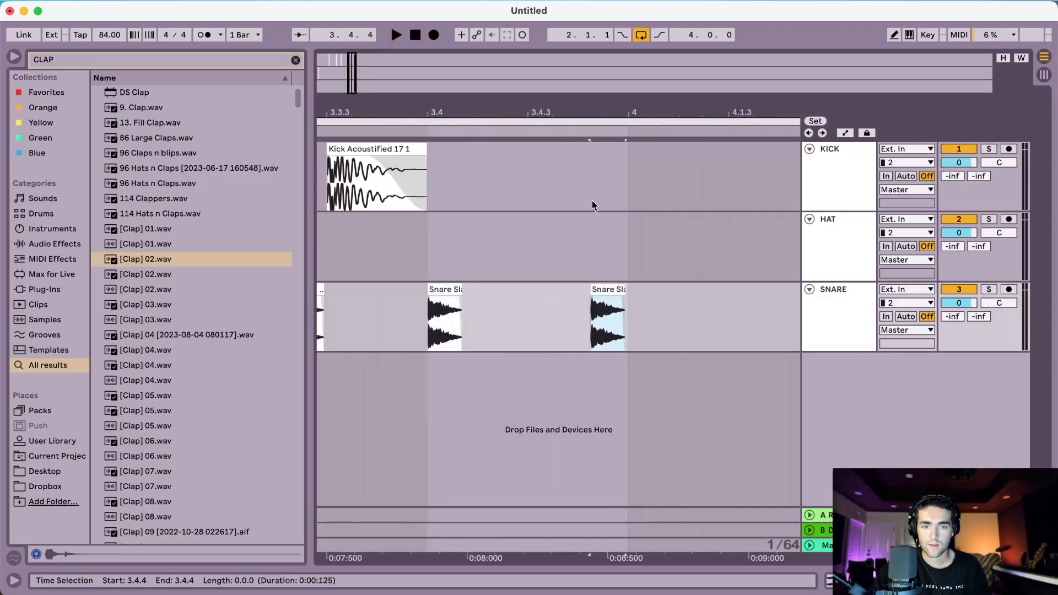
# Repeat bars 2 and 3 over bars 4 and 5 and play the beat from 2.1.1.
pyautogui.moveTo(585, 110); pyautogui.dragTo(585, 82)
pyautogui.press('space')
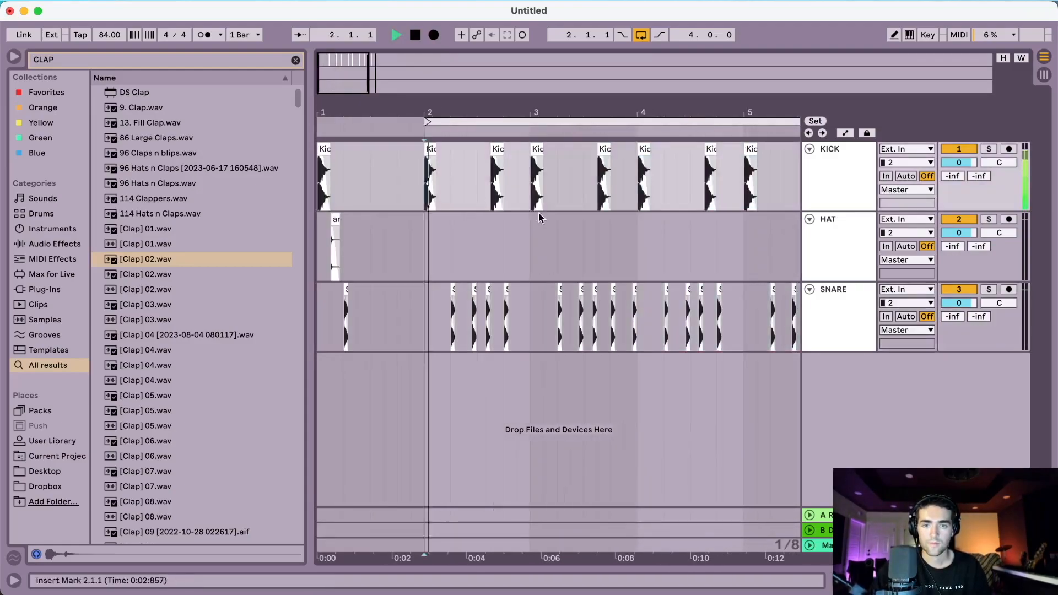
pyautogui.hscroll(3, 540, 215)
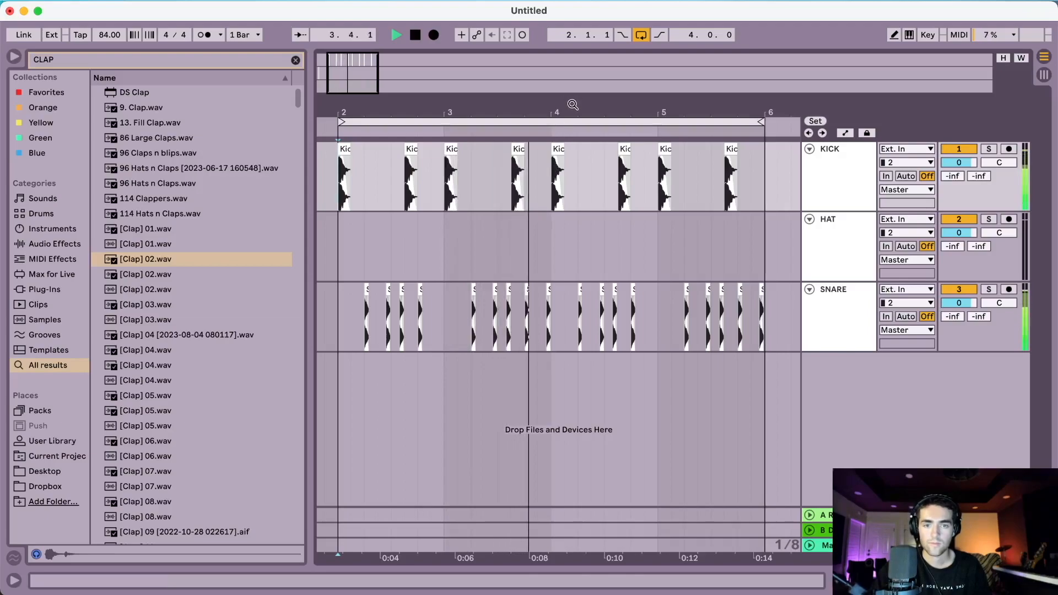
pyautogui.click(346, 151)
pyautogui.press('space')
pyautogui.press('space')
# Duplicate the 2.1.1 kick to 2.1.3 and add extra off-beat kicks through bars 2 to 5.
pyautogui.moveTo(364, 110); pyautogui.dragTo(377, 138)
pyautogui.press('space')
pyautogui.click(400, 174)
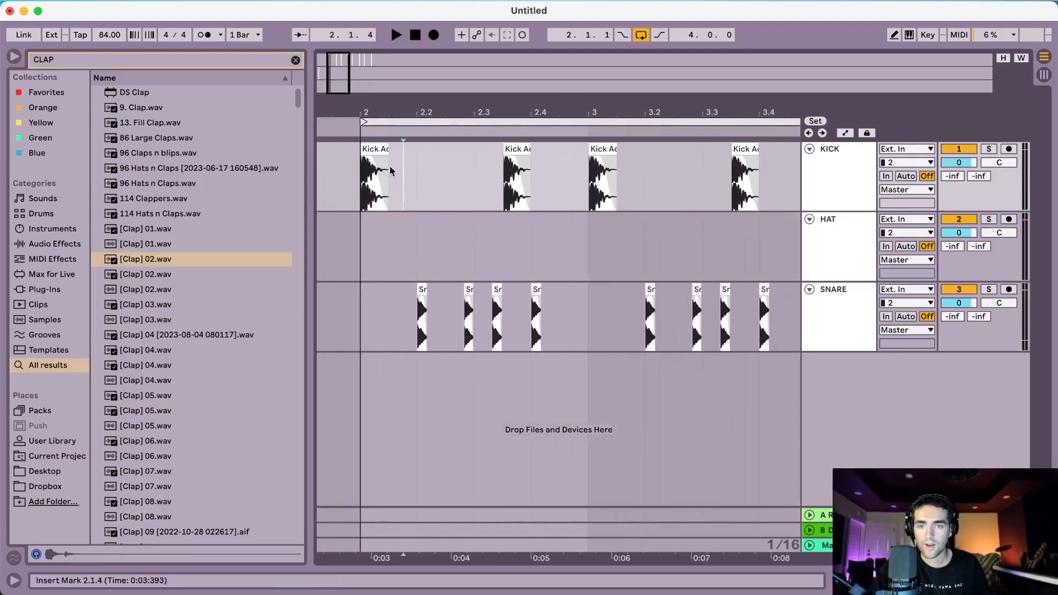
pyautogui.click(377, 150)
pyautogui.press('super+d')
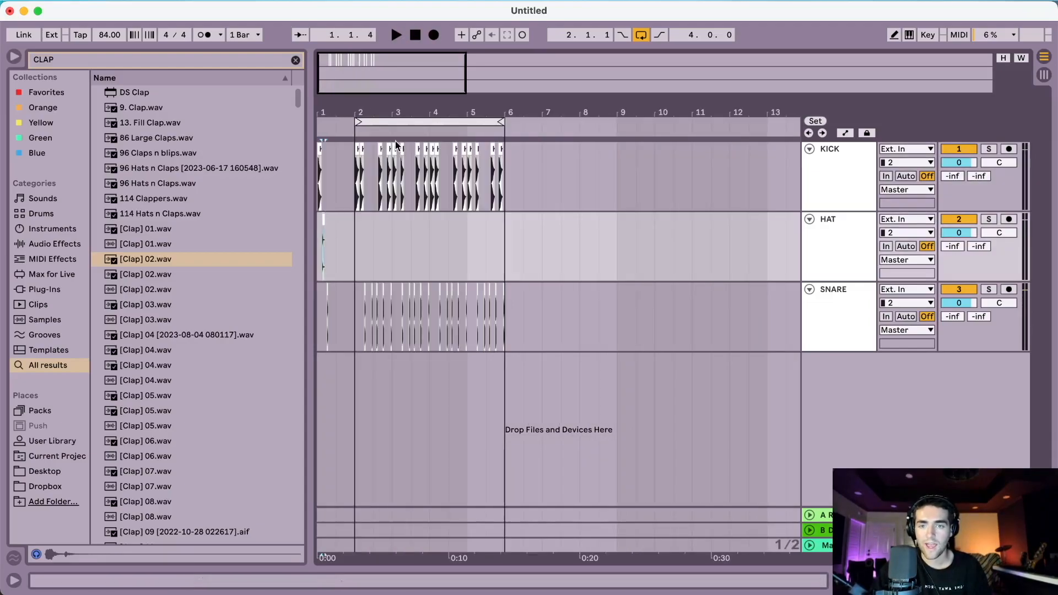
# Copy the bar 1 hat to 2.1.1, 2.2.1, 2.3.1 and 2.4.1.
pyautogui.moveTo(363, 112); pyautogui.dragTo(454, 113)
pyautogui.click(403, 241)
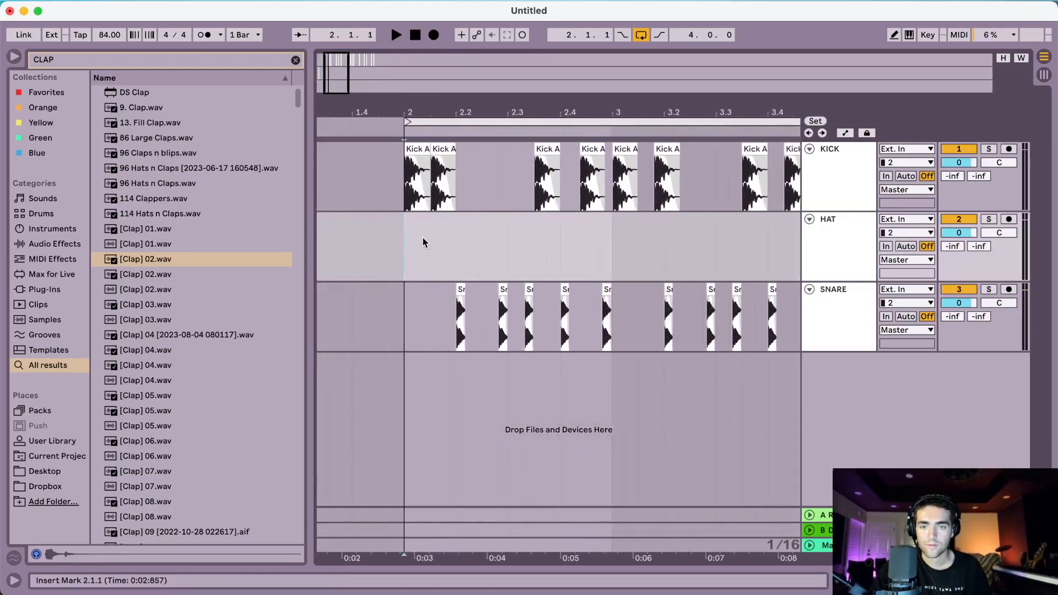
pyautogui.press('super+v')
pyautogui.click(460, 243)
pyautogui.press('super+v')
pyautogui.click(511, 243)
pyautogui.press('super+v')
pyautogui.click(562, 240)
pyautogui.press('super+v')
# Duplicate the bar 2 hats over bars 3 to 5 and play the beat from 2.1.1.
pyautogui.moveTo(618, 242); pyautogui.dragTo(405, 243)
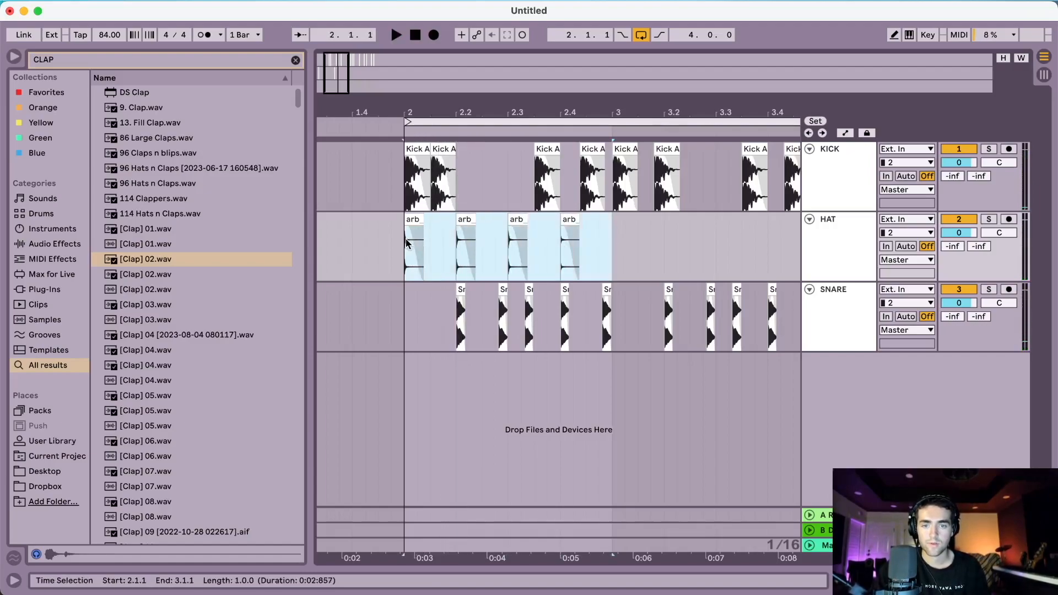
pyautogui.press('super+d')
pyautogui.hscroll(-5, 404, 240)
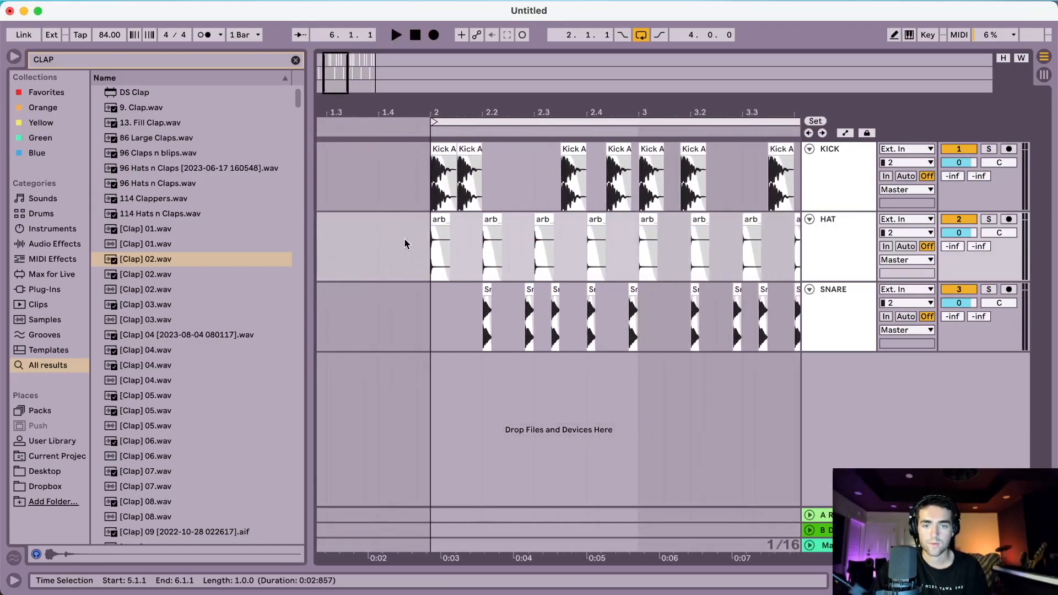
pyautogui.click(440, 221)
pyautogui.press('space')
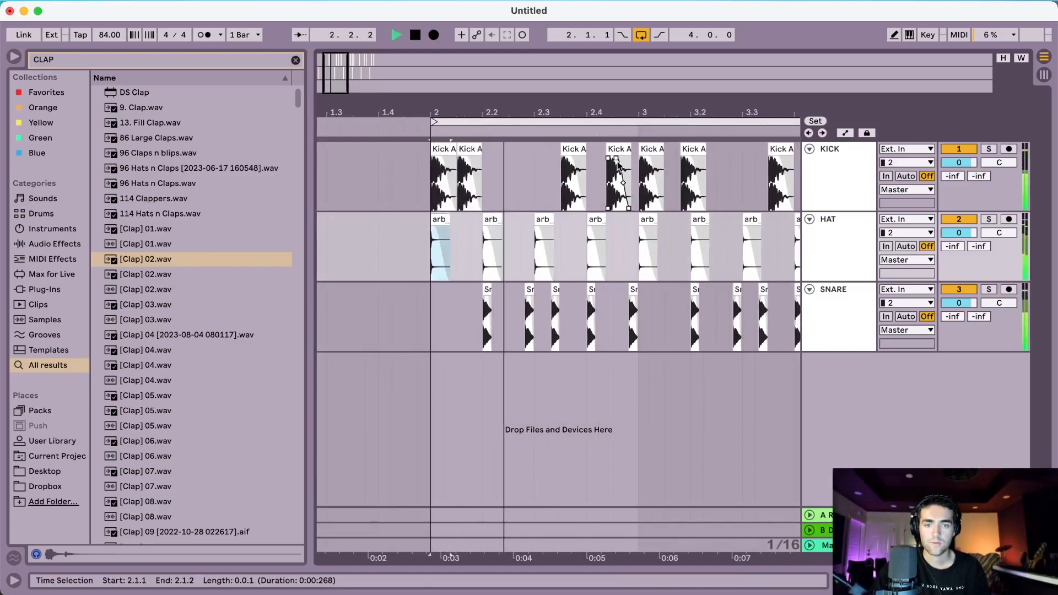
pyautogui.moveTo(596, 107); pyautogui.dragTo(594, 132)
pyautogui.hscroll(5, 654, 219)
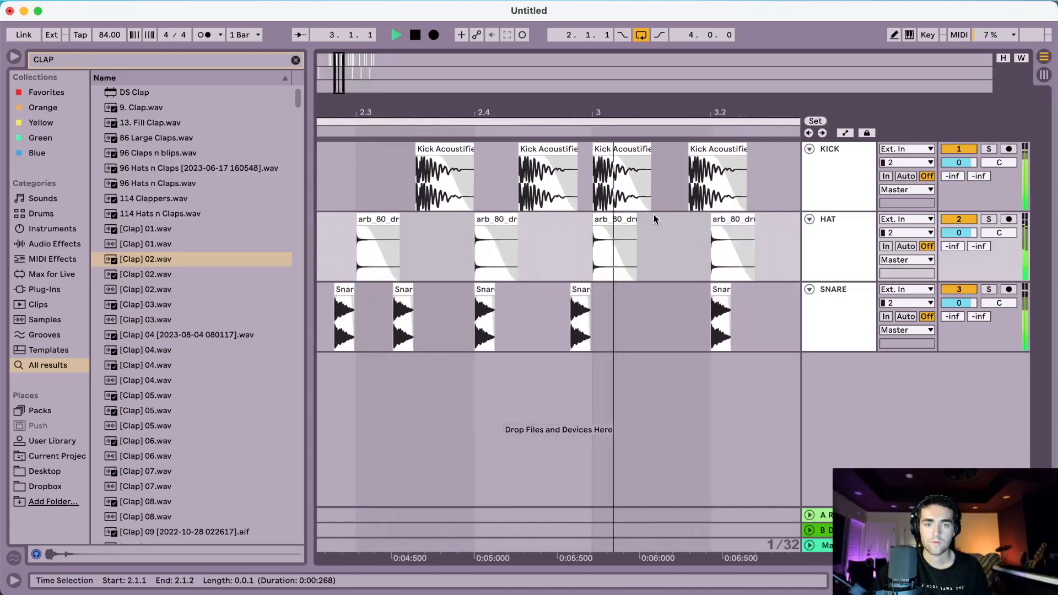
pyautogui.hscroll(4, 654, 220)
pyautogui.press('space')
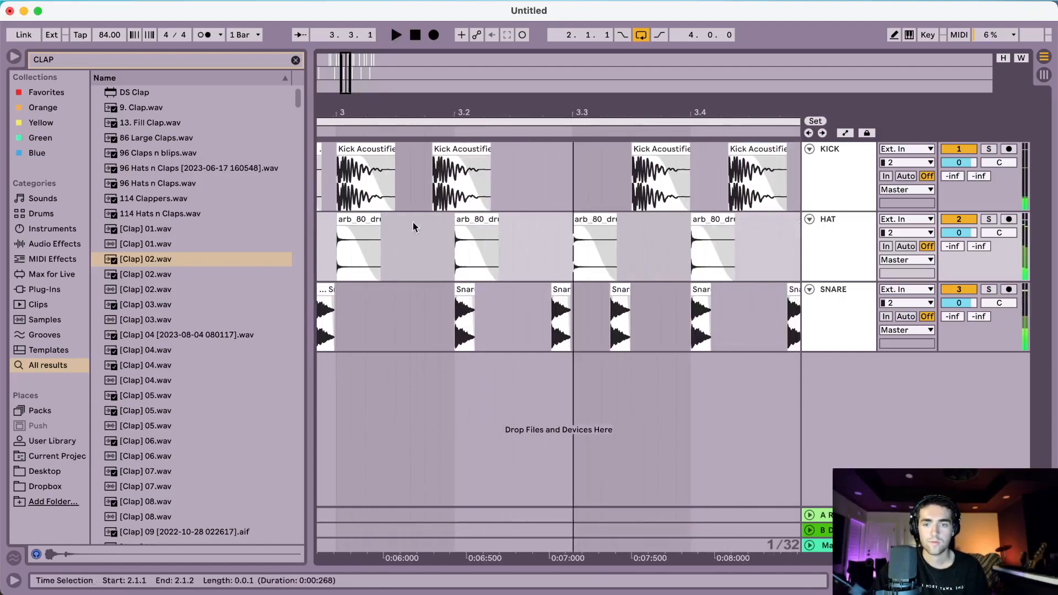
# Copy the 3.2.1 hat to 3.2.3 and play from 3.2.1.
pyautogui.click(369, 221)
pyautogui.press('space')
pyautogui.click(483, 219)
pyautogui.press('space')
pyautogui.press('super+c')
pyautogui.click(519, 232)
pyautogui.press('super+v')
pyautogui.click(481, 221)
pyautogui.press('space')
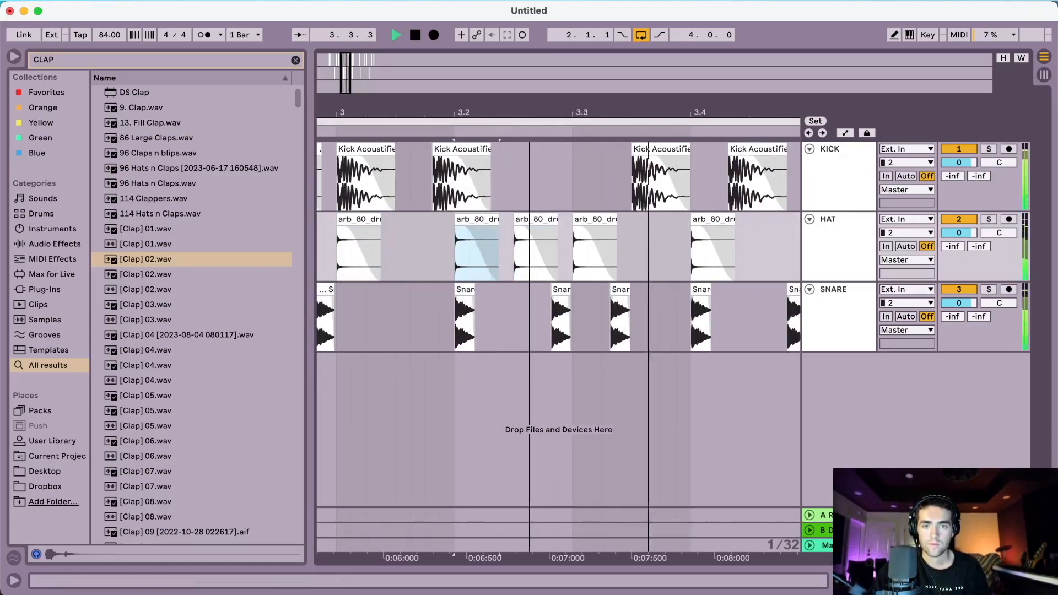
# Nudge the 3.2.3 hat slightly later in time while the beat plays.
pyautogui.moveTo(529, 112); pyautogui.dragTo(528, 144)
pyautogui.moveTo(506, 234); pyautogui.dragTo(527, 234)
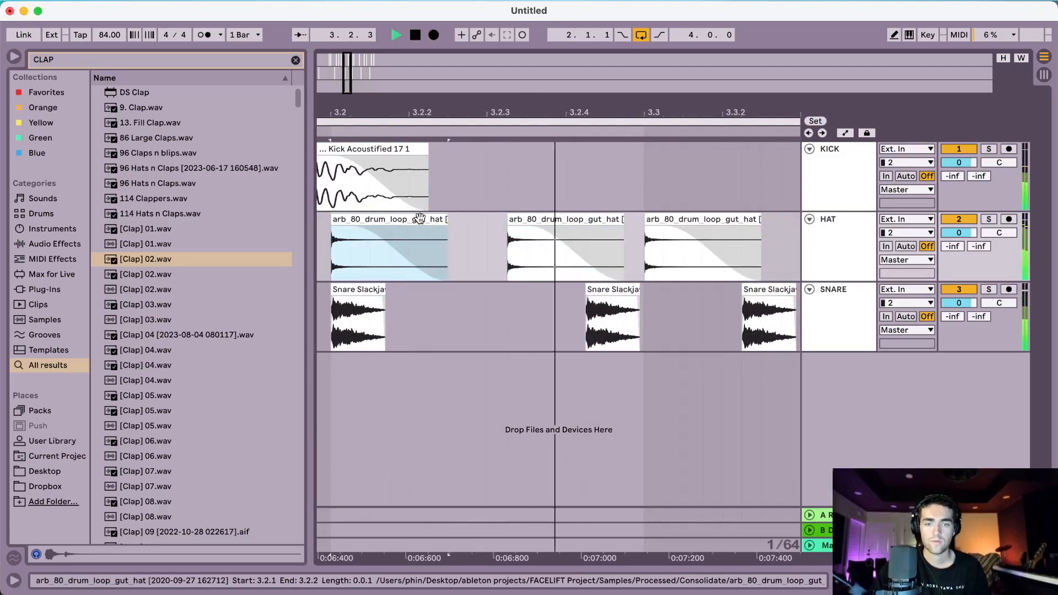
pyautogui.moveTo(467, 117); pyautogui.dragTo(467, 62)
pyautogui.press('space')
# Play the section from the 4.1.1 hat to 4.2.1 repeatedly.
pyautogui.moveTo(596, 117); pyautogui.dragTo(595, 145)
pyautogui.click(527, 219)
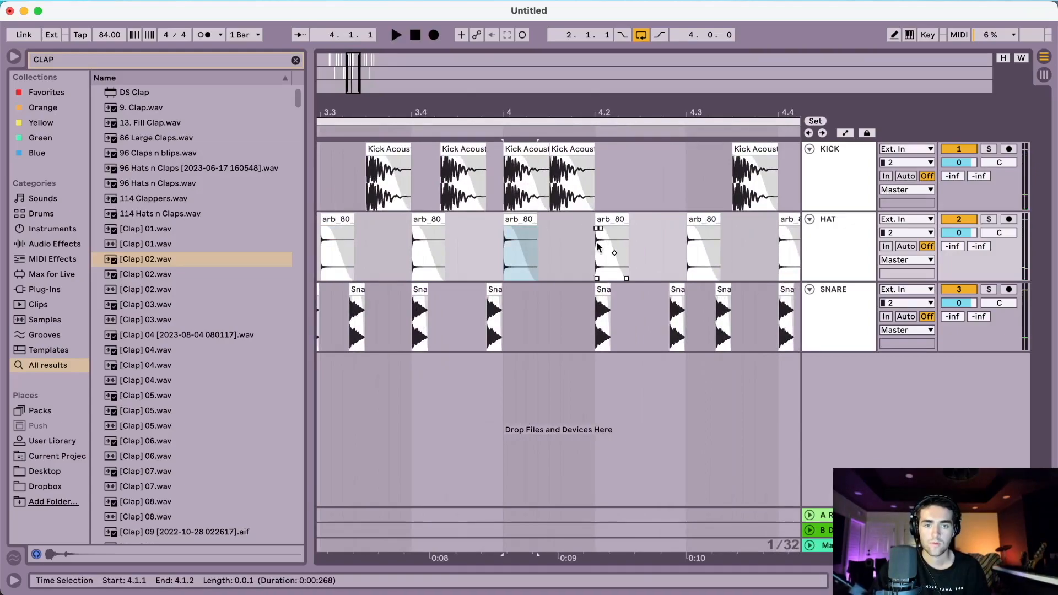
pyautogui.moveTo(603, 237); pyautogui.dragTo(591, 241)
pyautogui.moveTo(570, 108); pyautogui.dragTo(570, 141)
pyautogui.press('space')
pyautogui.press('space')
pyautogui.click(483, 222)
pyautogui.press('space')
pyautogui.press('space')
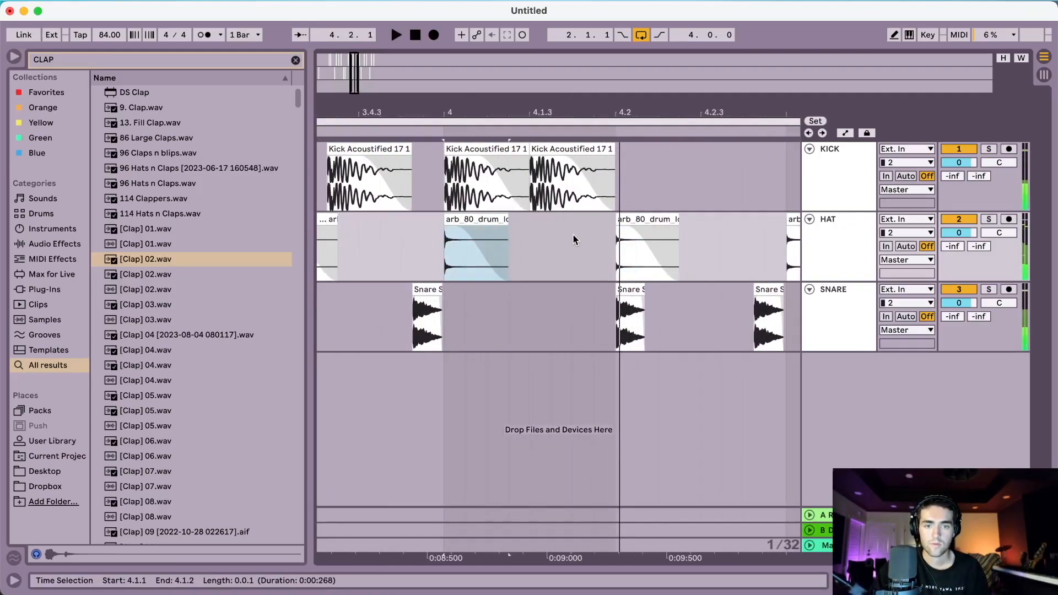
# Paste a hat at 4.1.4, nudge it slightly later and play from 4.1.1.
pyautogui.press('space')
pyautogui.click(574, 237)
pyautogui.press('super+v')
pyautogui.press('space')
pyautogui.moveTo(586, 98); pyautogui.dragTo(584, 135)
pyautogui.moveTo(578, 220); pyautogui.dragTo(633, 219)
pyautogui.click(347, 219)
pyautogui.press('space')
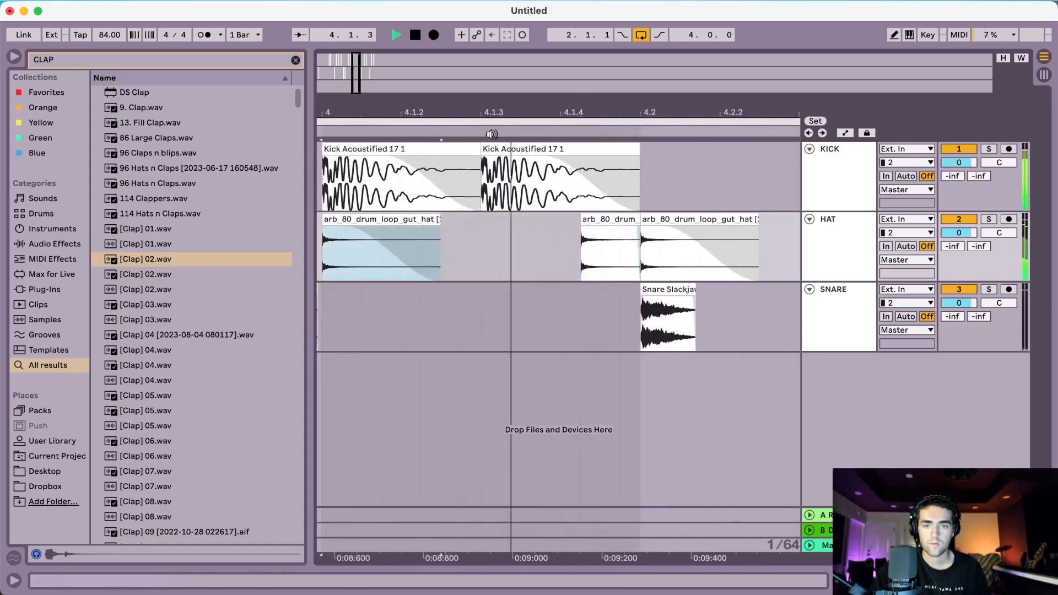
pyautogui.moveTo(478, 105); pyautogui.dragTo(479, 65)
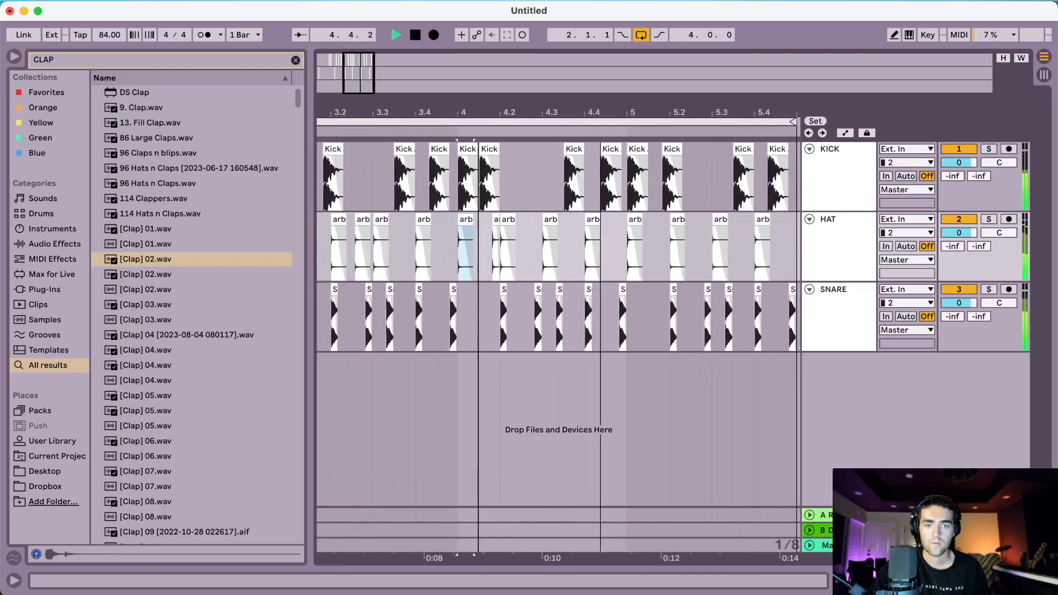
# Paste a hat just before 5.1.1, align its start with the snare after 4.4.4, and play it.
pyautogui.moveTo(633, 104); pyautogui.dragTo(634, 166)
pyautogui.press('space')
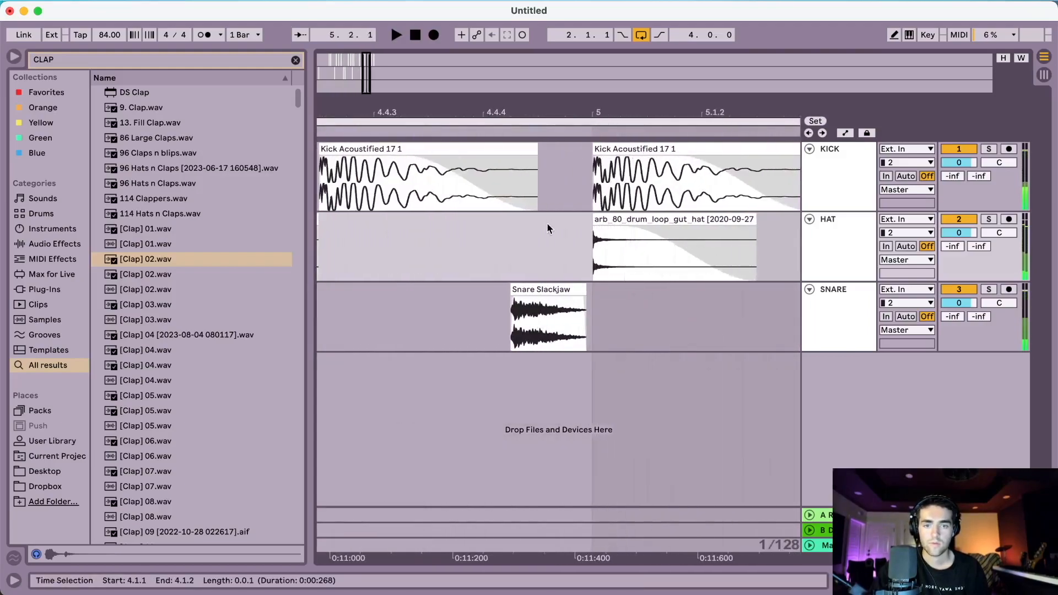
pyautogui.click(549, 228)
pyautogui.press('super+v')
pyautogui.press('space')
pyautogui.press('space')
pyautogui.moveTo(608, 220); pyautogui.dragTo(522, 219)
pyautogui.click(564, 219)
pyautogui.press('space')
pyautogui.press('space')
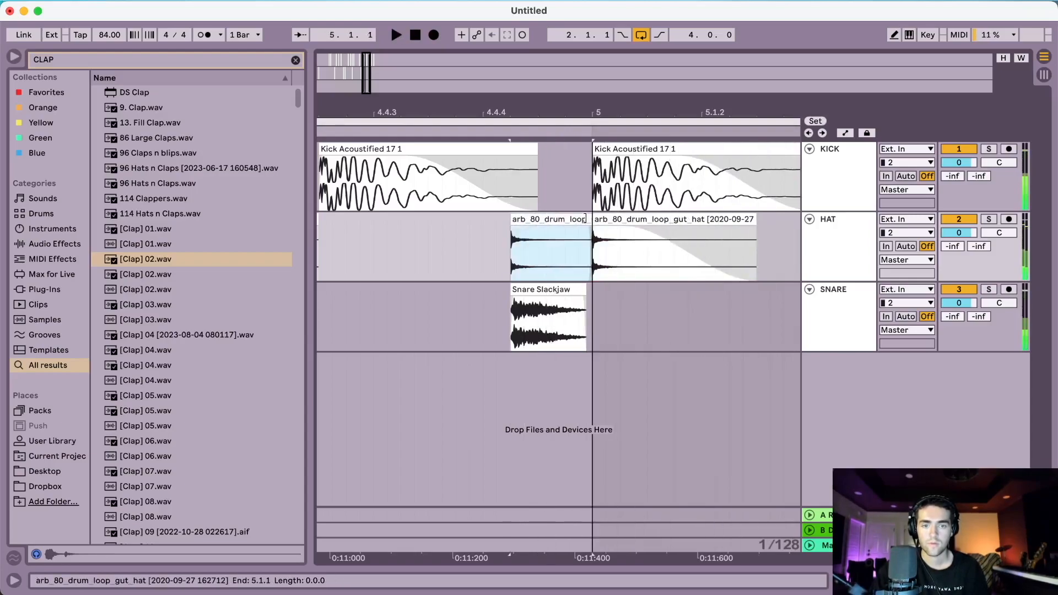
# Set the tempo to 82 BPM and play the full beat.
pyautogui.moveTo(560, 112); pyautogui.dragTo(554, 45)
pyautogui.press('space')
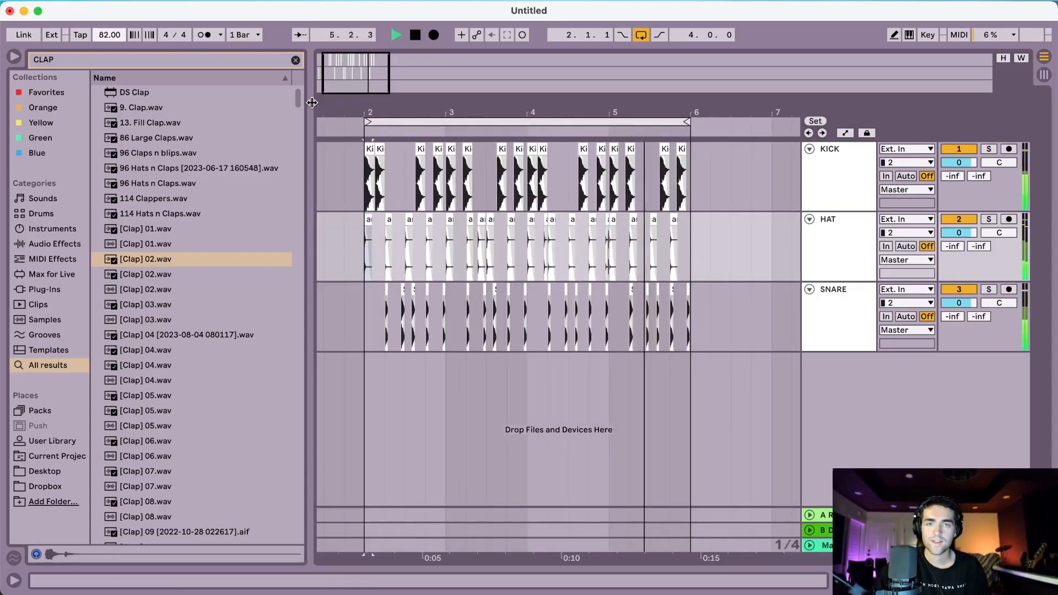
pyautogui.press('space')
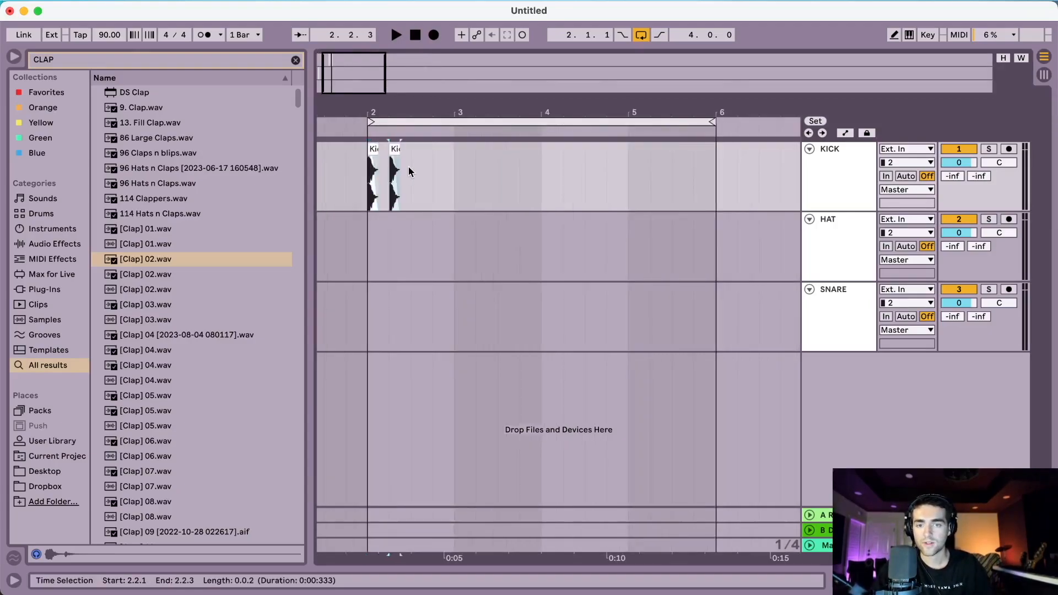
# Duplicate the 2.2.1 kick onto every beat through the end of bar 5.
pyautogui.press('super+d')
pyautogui.press('super+d')
pyautogui.press('super+d')
pyautogui.press('super+d')
pyautogui.press('super+d')
pyautogui.press('super+d')
pyautogui.press('super+d')
pyautogui.press('super+d')
pyautogui.press('super+d')
pyautogui.press('super+d')
pyautogui.moveTo(416, 102); pyautogui.dragTo(416, 108)
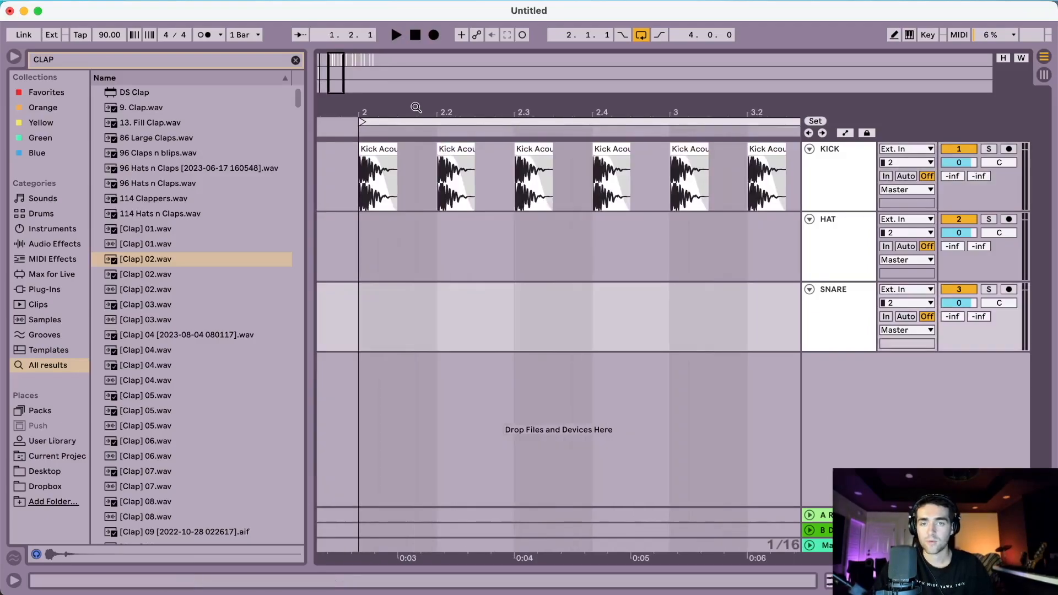
# Paste snares at 2.1.4 and 2.2.3 and play the beat from 2.1.1.
pyautogui.click(417, 311)
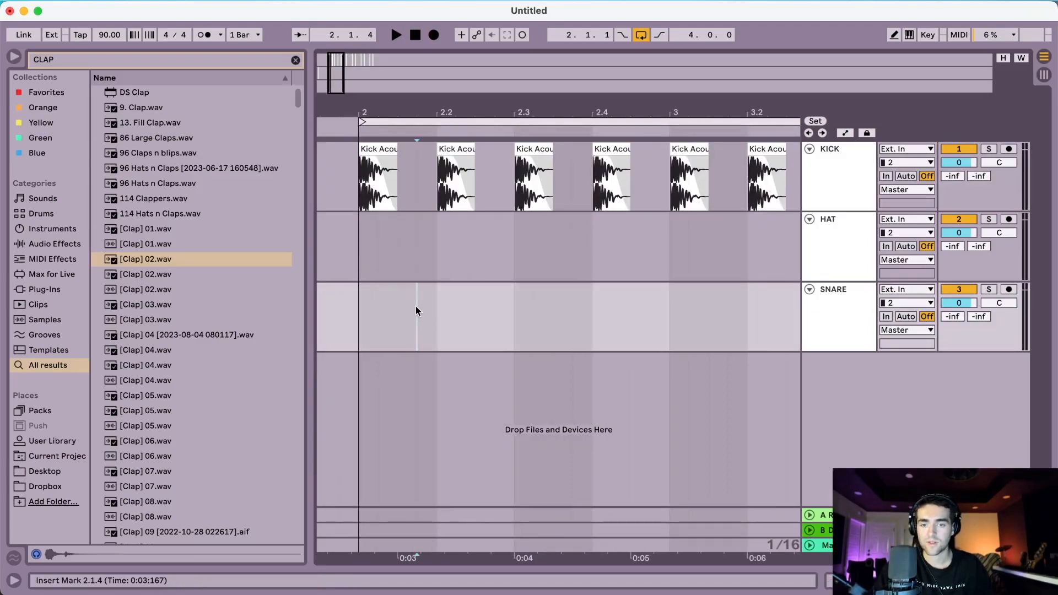
pyautogui.press('super+v')
pyautogui.click(475, 306)
pyautogui.press('super+v')
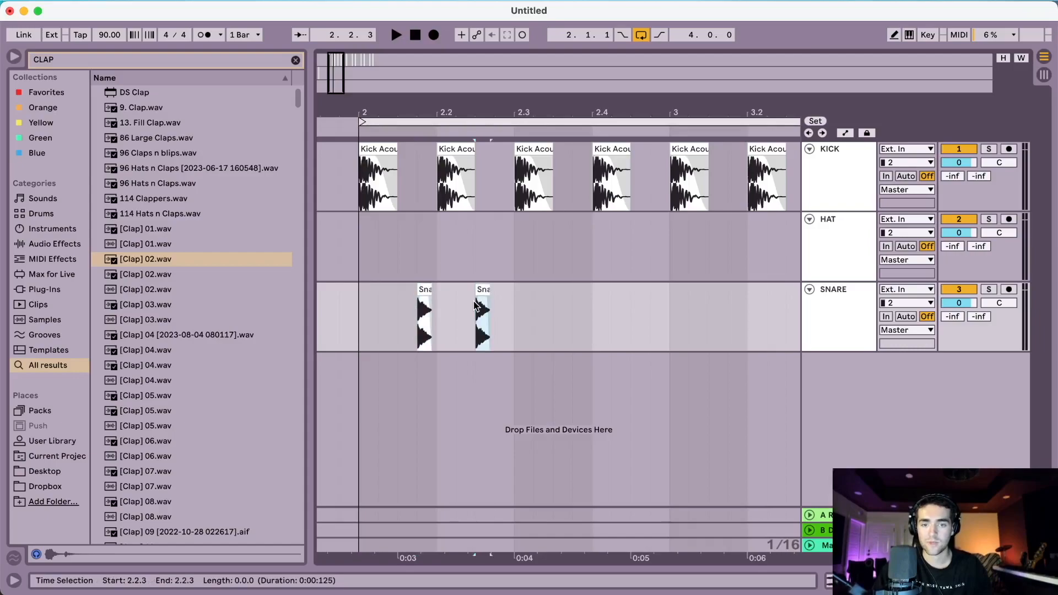
pyautogui.click(359, 306)
pyautogui.press('space')
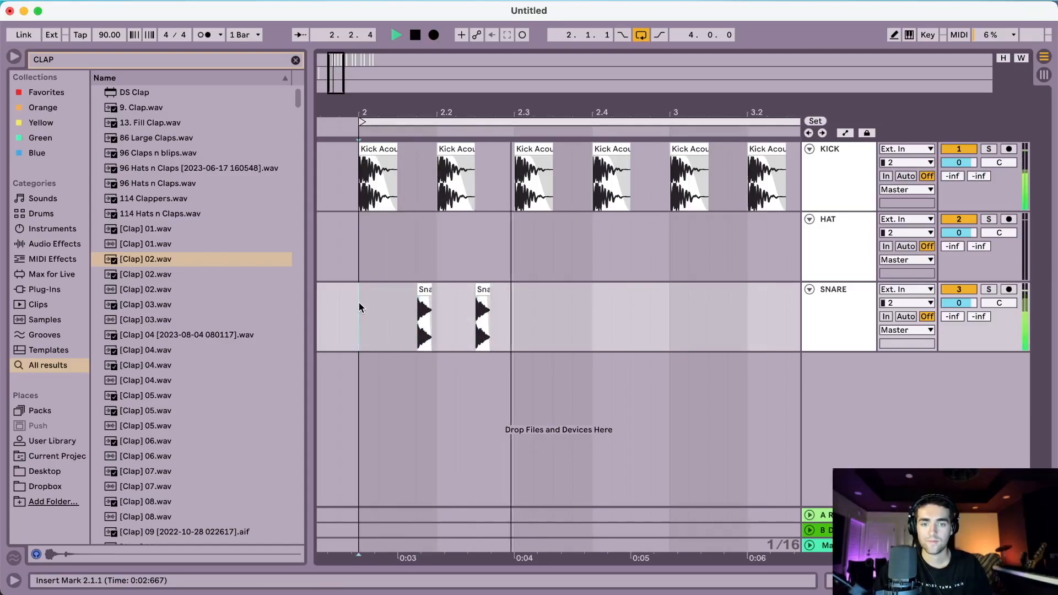
# Duplicate the two-beat snare pattern starting at 2.1.1 through the end of bar 5 and play it from 2.1.1.
pyautogui.moveTo(359, 307); pyautogui.dragTo(514, 293)
pyautogui.hotkey('ctrl', 'd')
pyautogui.moveTo(508, 94); pyautogui.dragTo(470, 81)
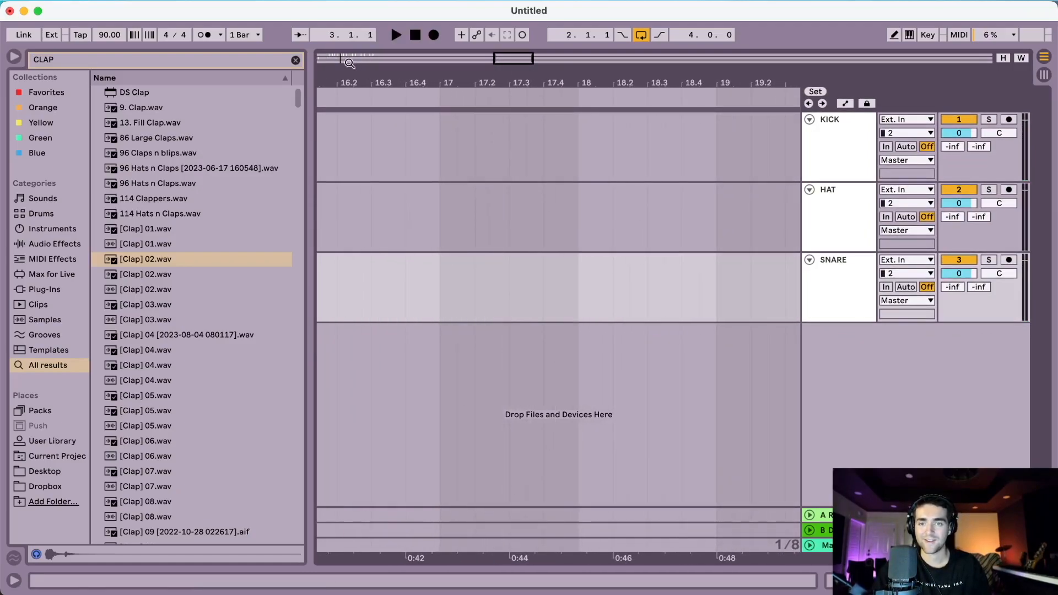
pyautogui.click(354, 62)
pyautogui.moveTo(354, 62); pyautogui.dragTo(354, 57)
pyautogui.moveTo(519, 266); pyautogui.dragTo(420, 270)
pyautogui.press('super+d')
pyautogui.press('super+d')
pyautogui.press('super+d')
pyautogui.hscroll(-3, 419, 270)
pyautogui.click(417, 270)
pyautogui.press('space')
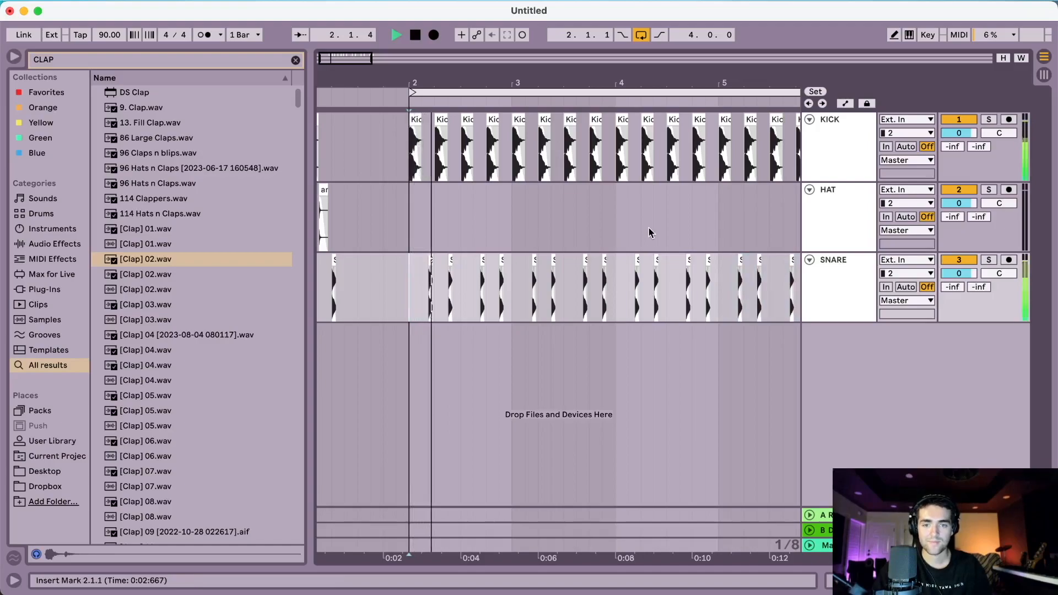
# Add extra snares at 3.3.2 and 5.3.2 plus a hat at 2.1.3, and play from 2.1.1.
pyautogui.moveTo(530, 77); pyautogui.dragTo(507, 165)
pyautogui.click(467, 260)
pyautogui.press('space')
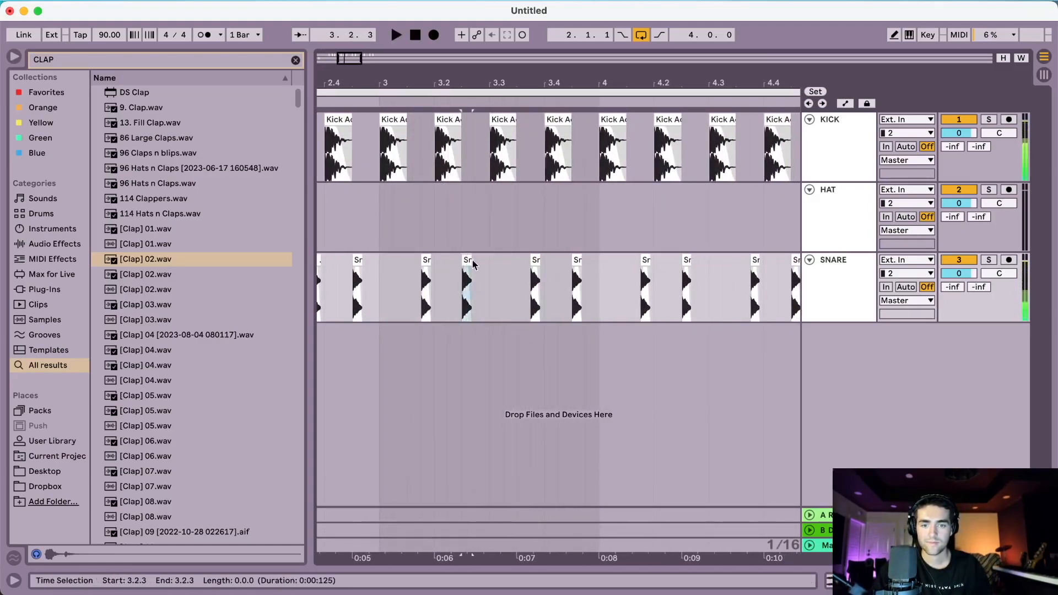
pyautogui.press('space')
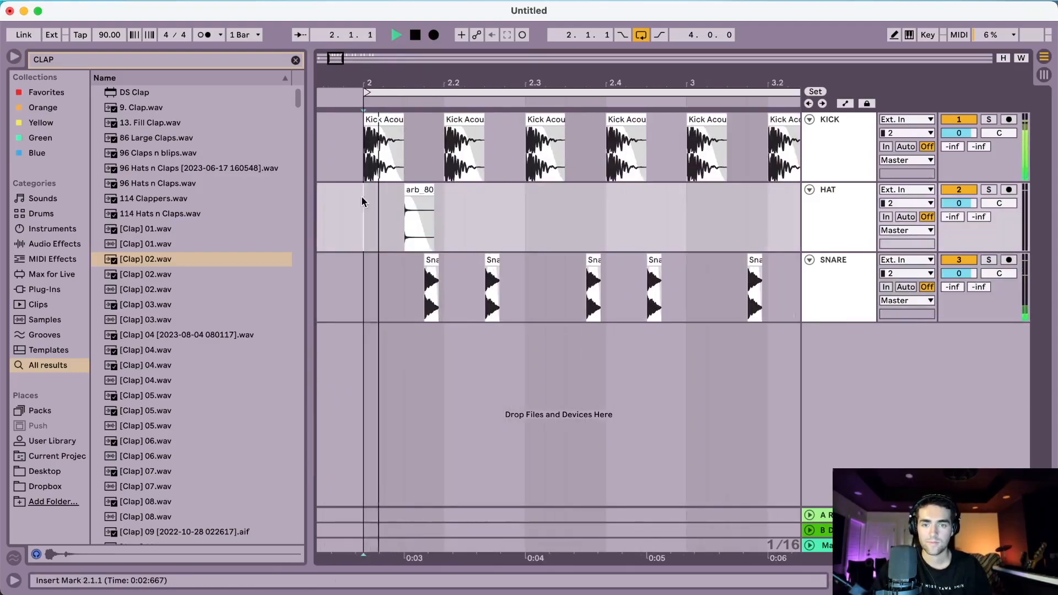
# Duplicate the one-beat hat pattern starting at 2.1.1 onto every beat through the end of bar 5.
pyautogui.moveTo(362, 196); pyautogui.dragTo(437, 207)
pyautogui.press('super+d')
pyautogui.press('super+d')
pyautogui.press('super+d')
pyautogui.press('super+d')
pyautogui.press('super+d')
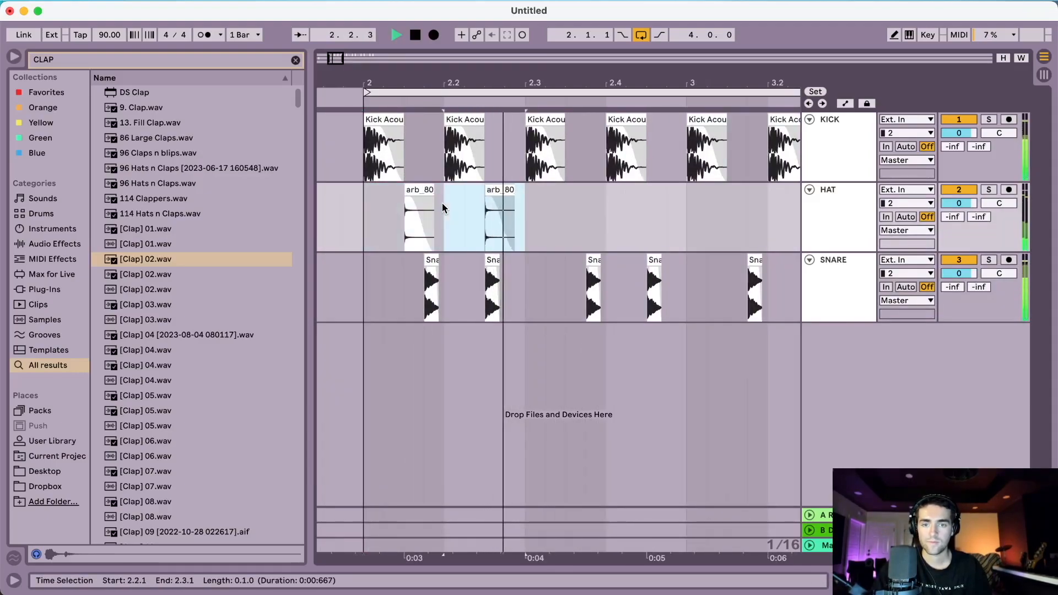
pyautogui.press('super+d')
pyautogui.press('super+d')
pyautogui.press('super+d')
pyautogui.press('super+d')
pyautogui.press('super+d')
pyautogui.press('super+d')
pyautogui.press('super+d')
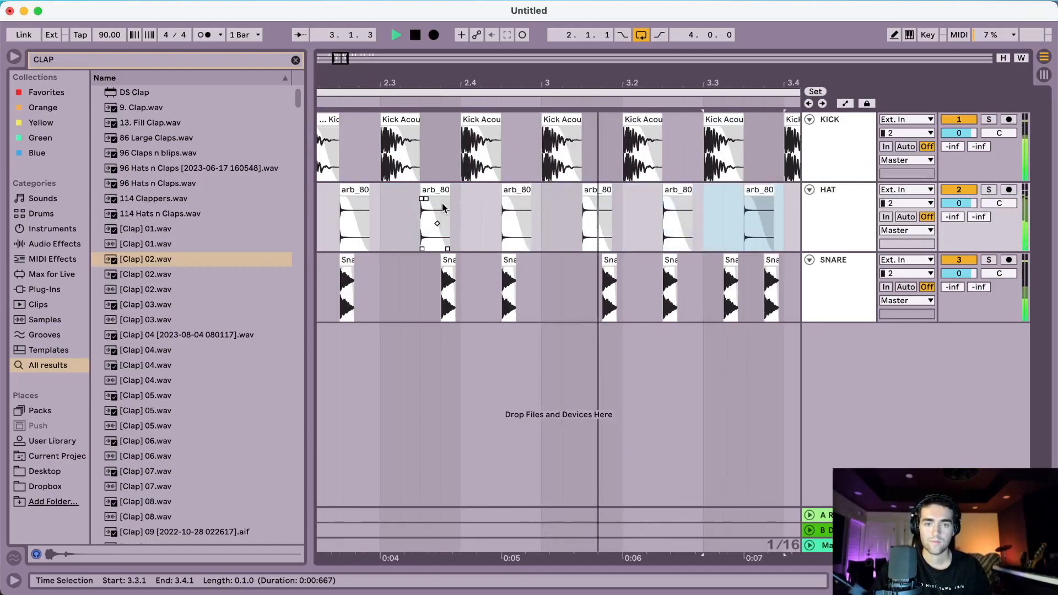
pyautogui.press('super+d')
pyautogui.press('super+d')
pyautogui.press('super+d')
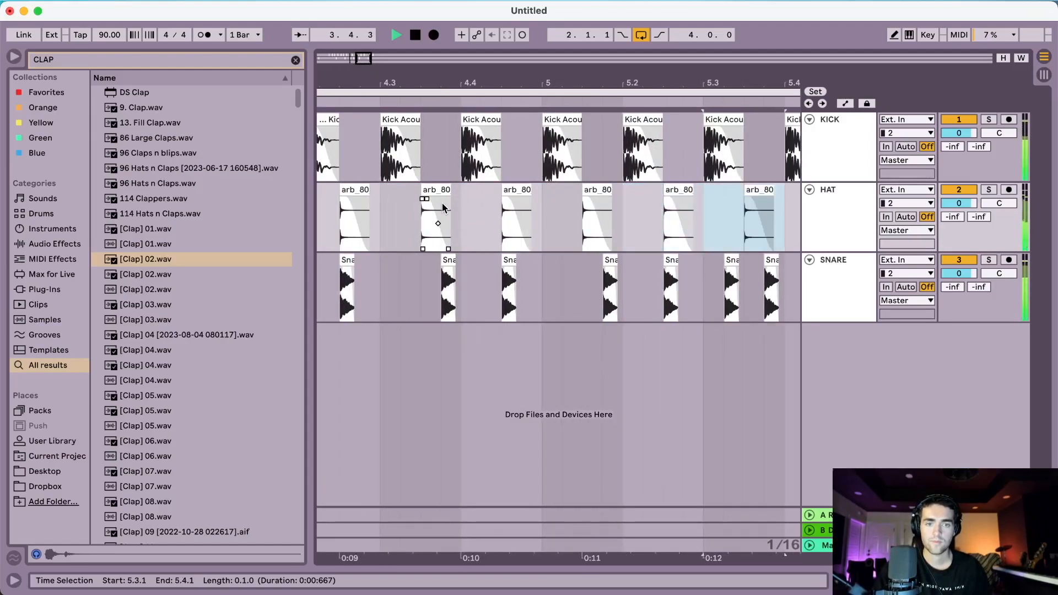
pyautogui.hscroll(-1, 441, 208)
pyautogui.moveTo(443, 84); pyautogui.dragTo(444, 84)
pyautogui.click(354, 138)
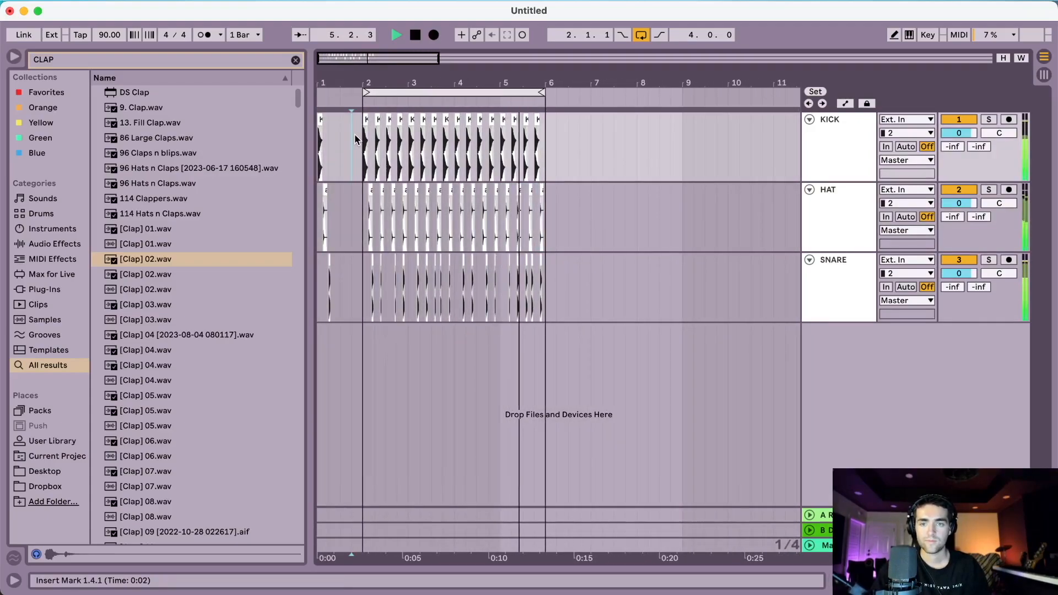